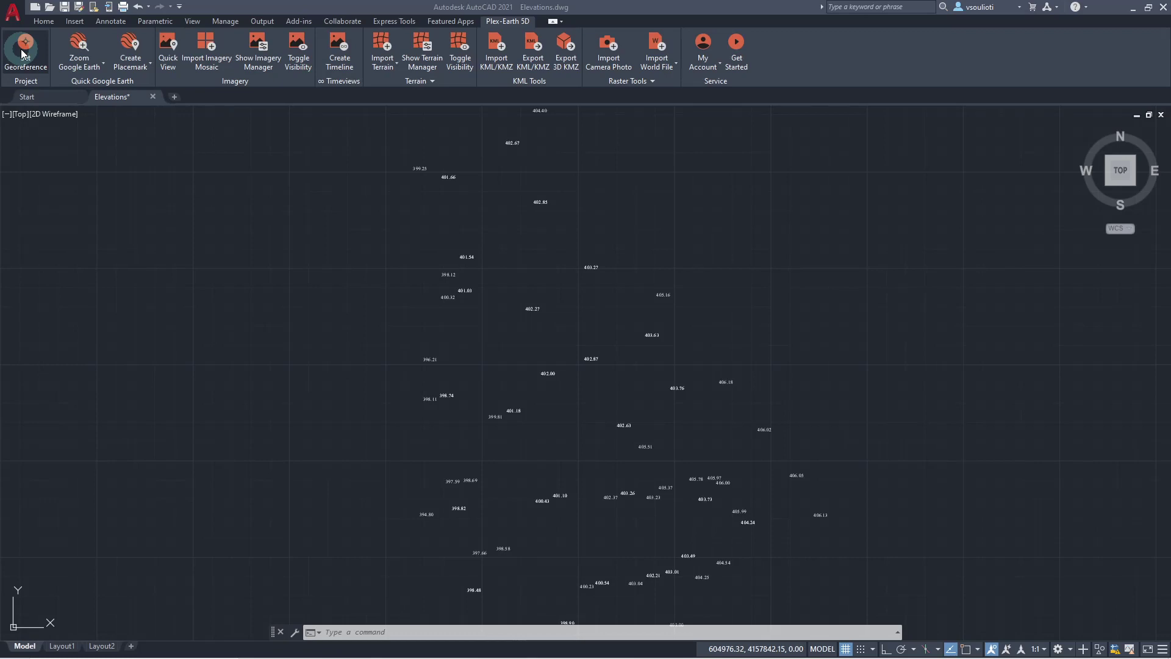
# - Georeference the drawing to GGRS87 / Greek Grid (EPSG 2100, meters), then zoom into the elevation labels
pyautogui.click(21, 54)
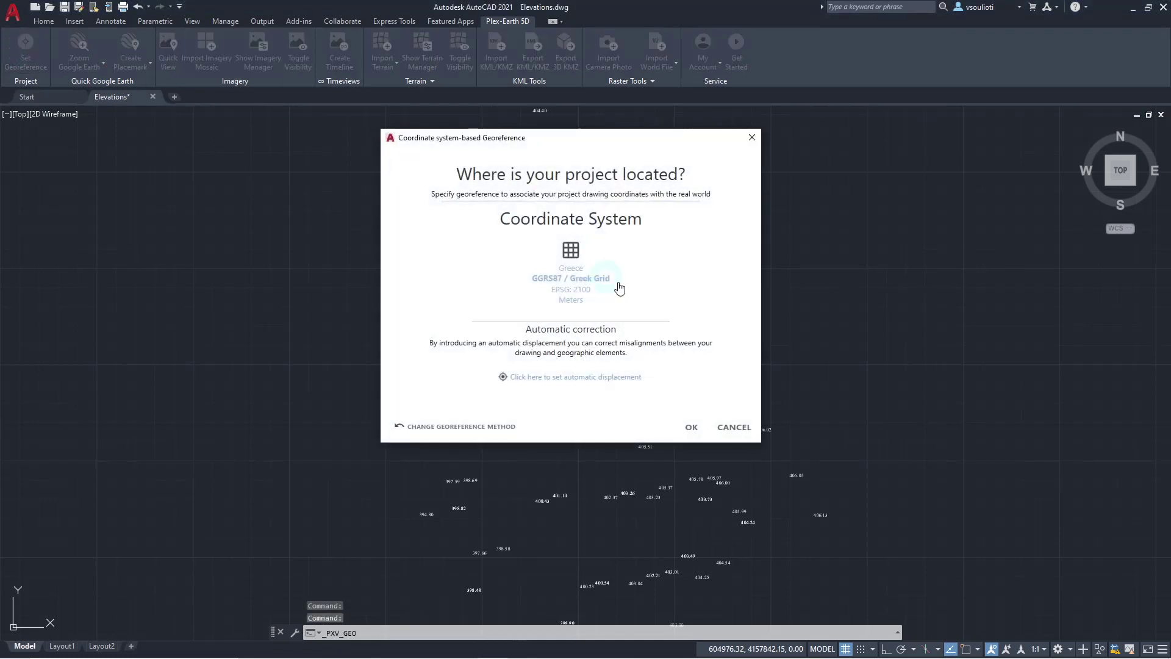
pyautogui.click(690, 427)
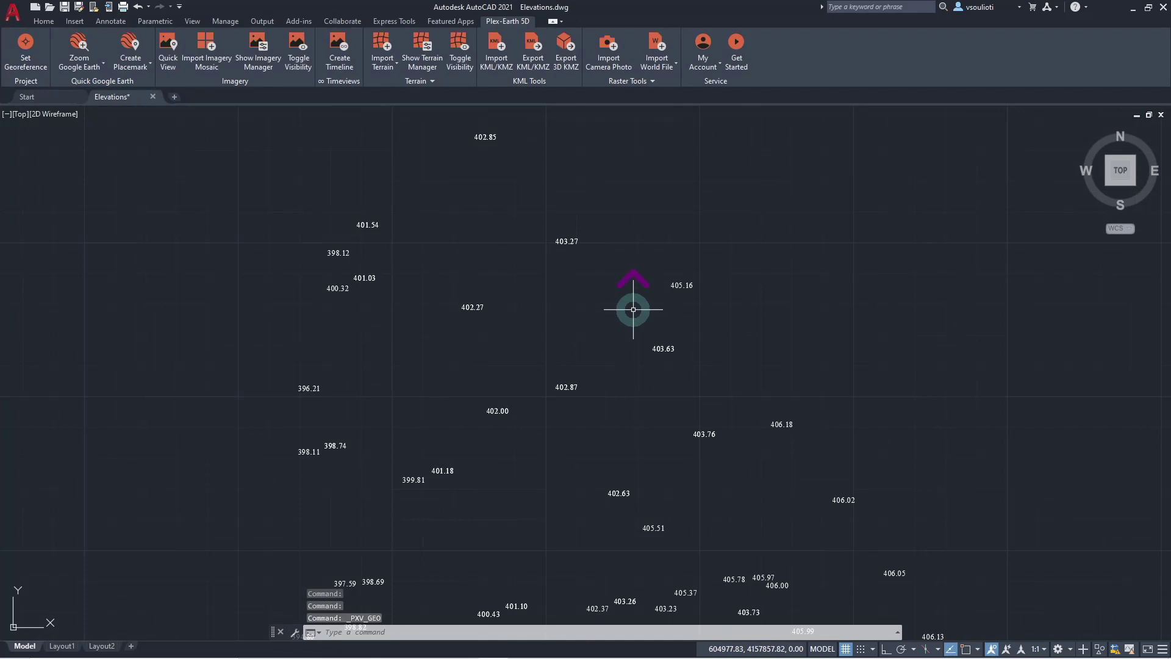
pyautogui.scroll(2, 633, 310)
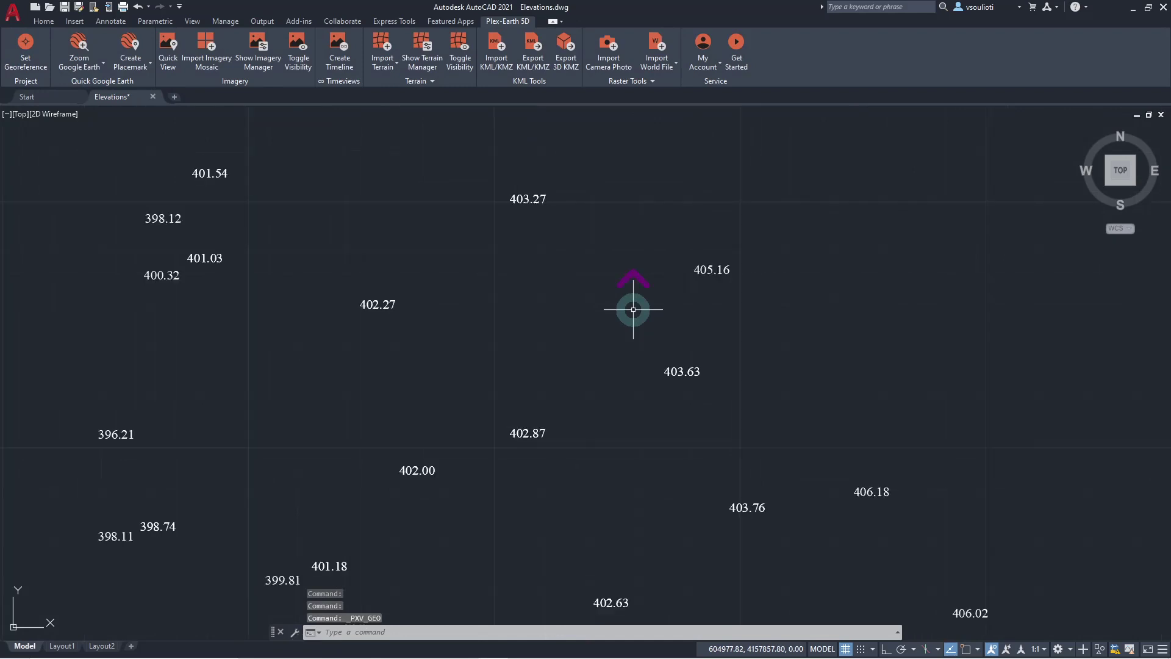
pyautogui.click(532, 200)
pyautogui.rightClick(533, 201)
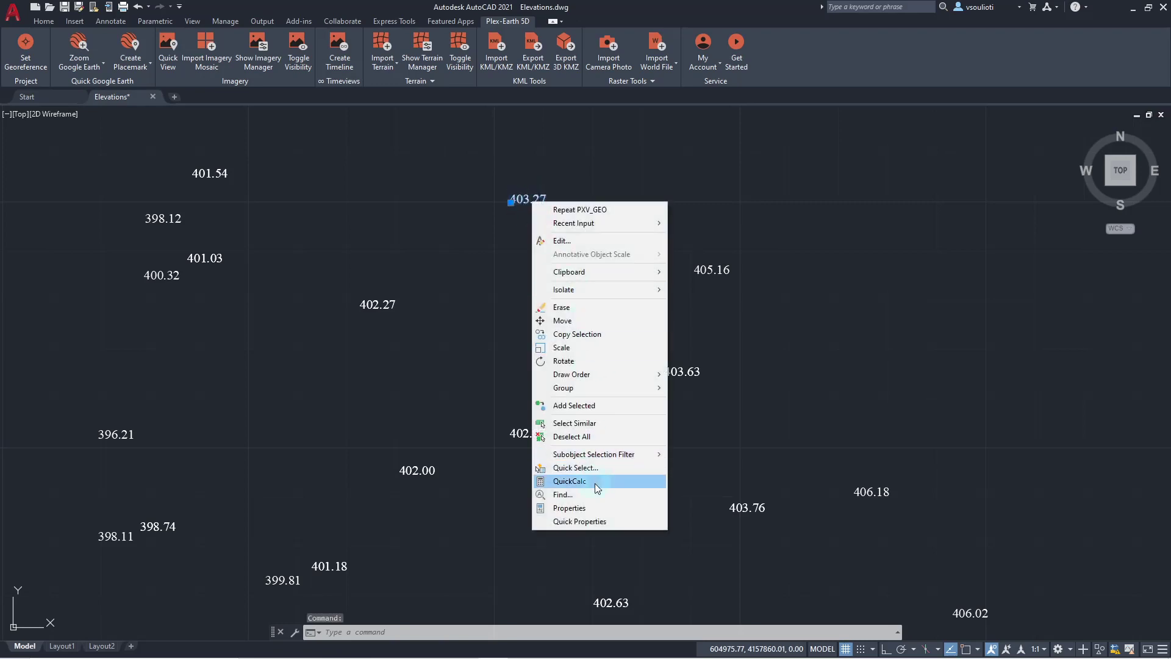
pyautogui.click(569, 508)
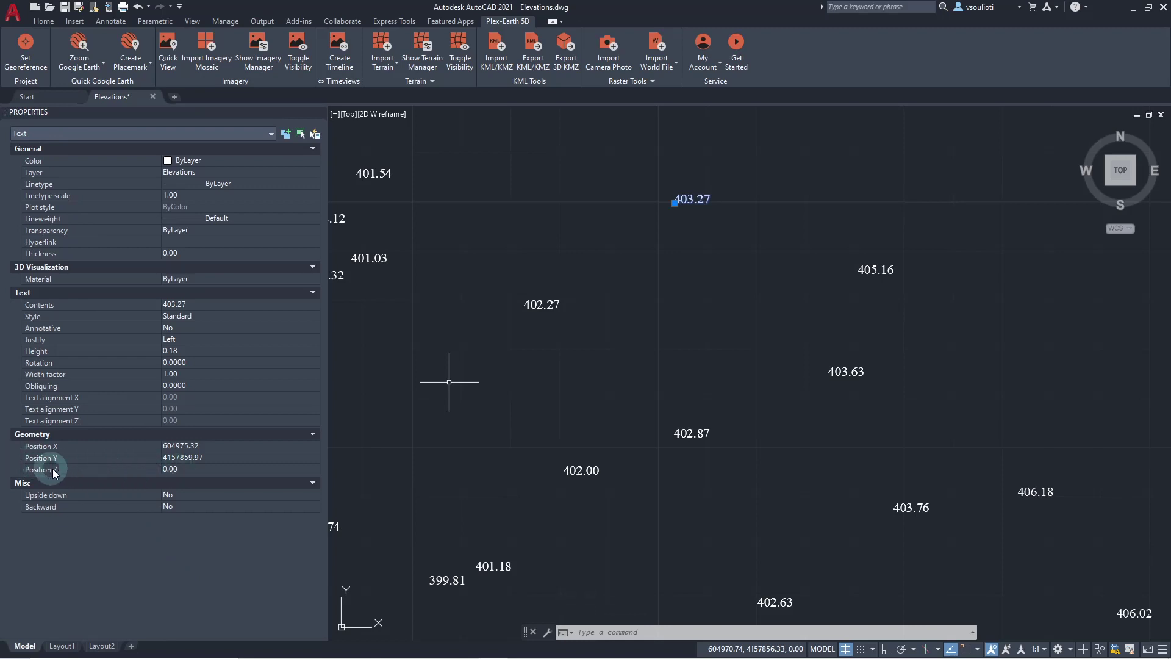
pyautogui.click(322, 114)
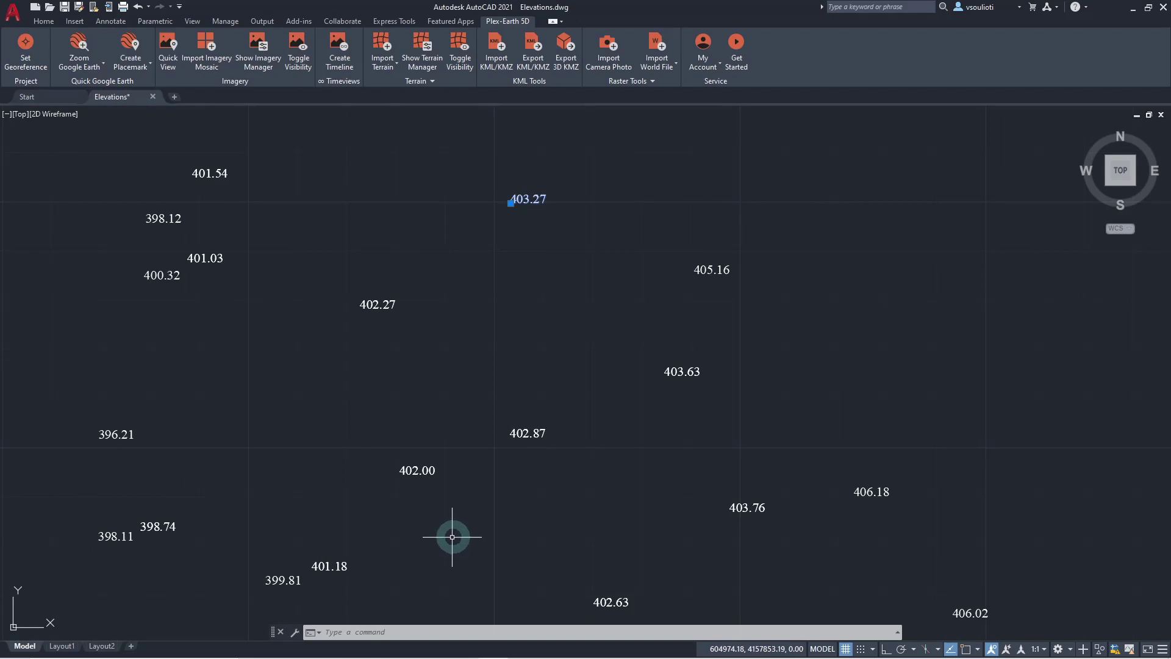
pyautogui.press('Escape')
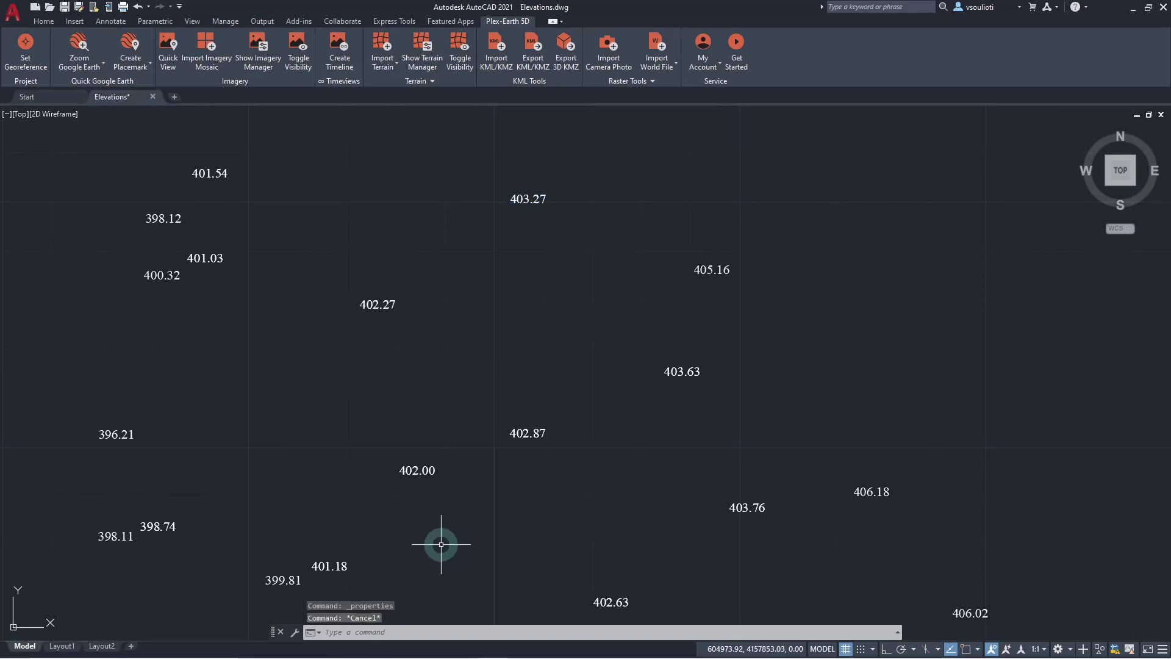
# - Enter the DATAEXTRACTION command in capitals at the command line
pyautogui.click(370, 633)
pyautogui.press('capslock')
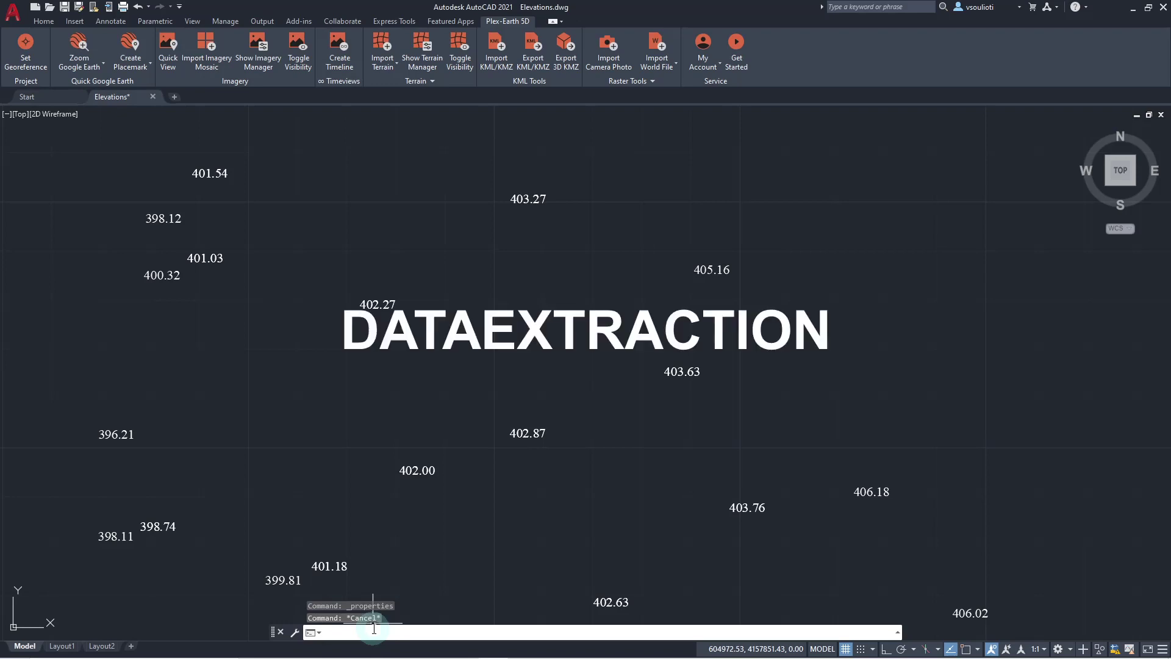
pyautogui.write('DATAEXTR')
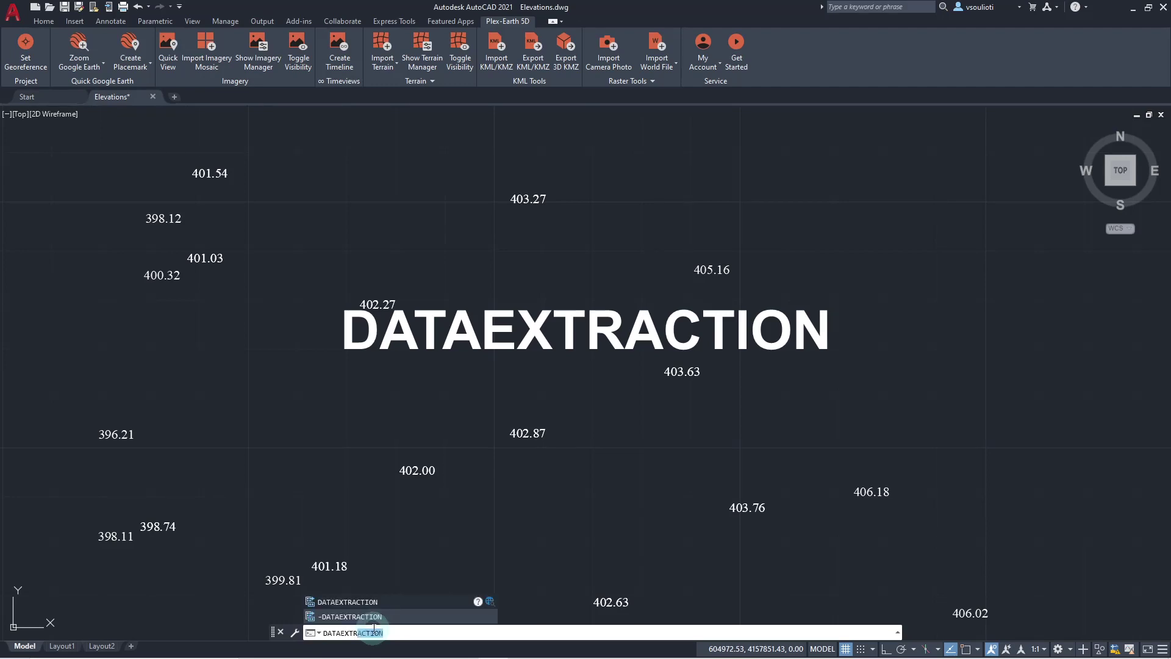
# - Launch the Data Extraction wizard and save a new extraction as ELEVATIONS.dxe
pyautogui.press('Return')
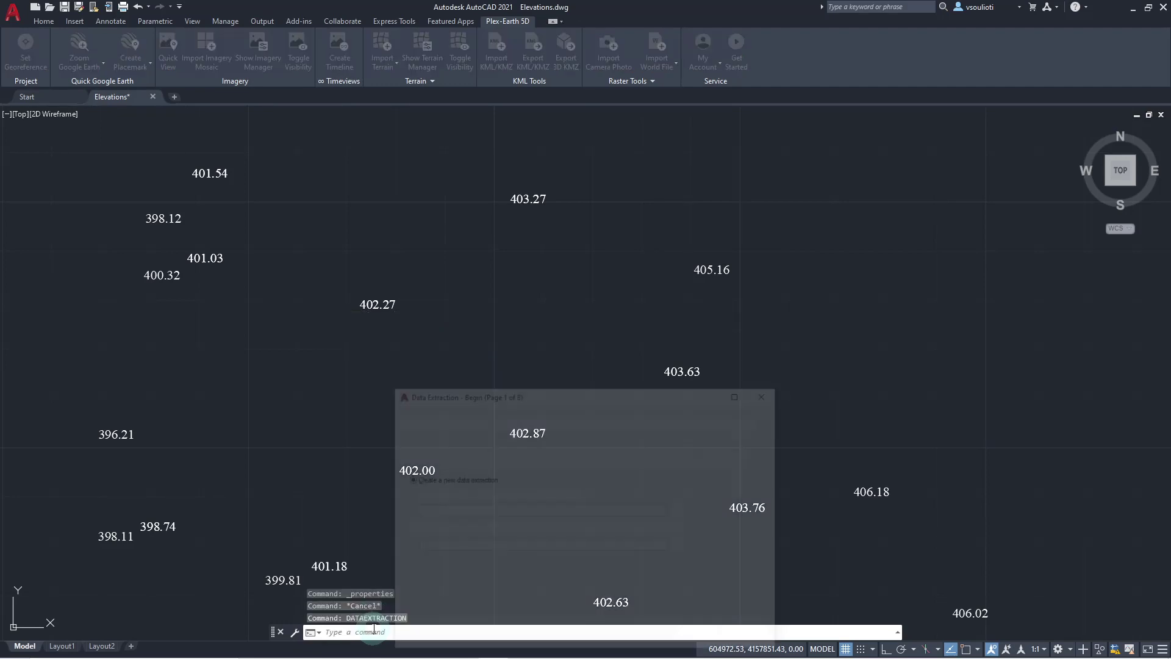
pyautogui.moveTo(561, 395); pyautogui.dragTo(540, 199)
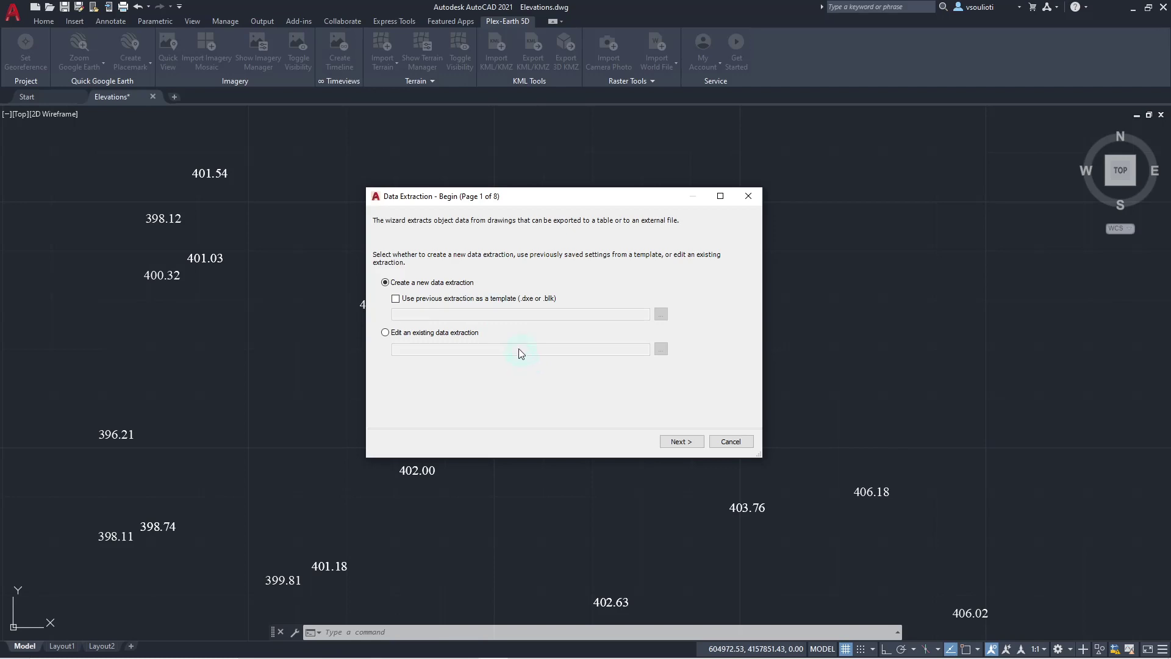
pyautogui.click(676, 443)
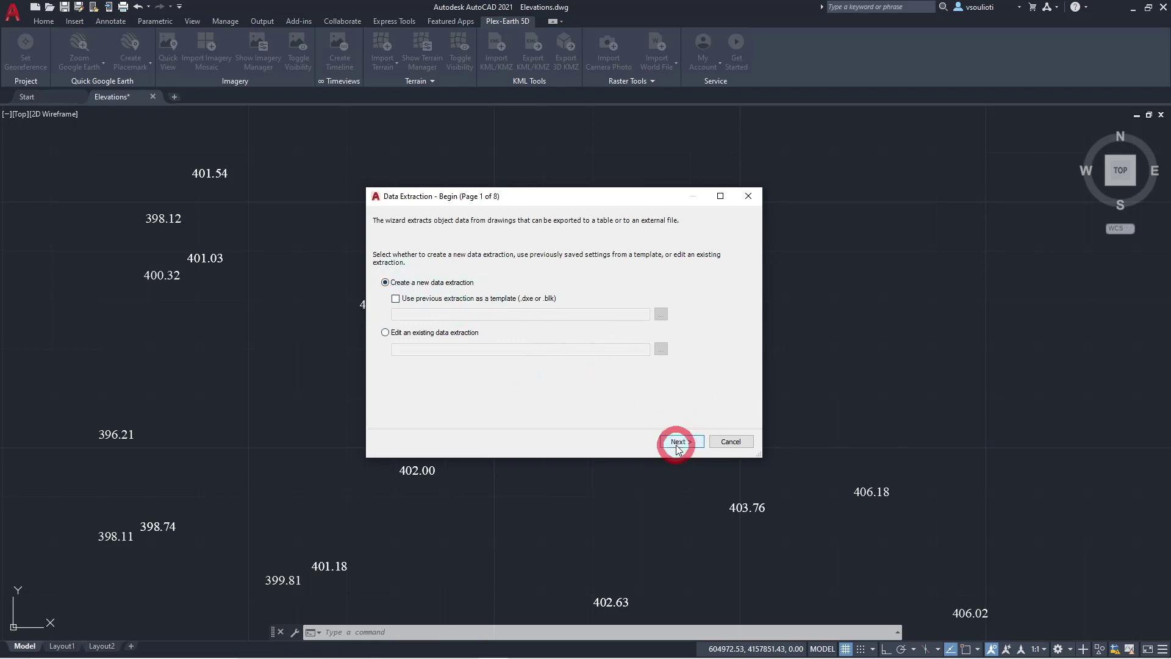
pyautogui.write('ELE')
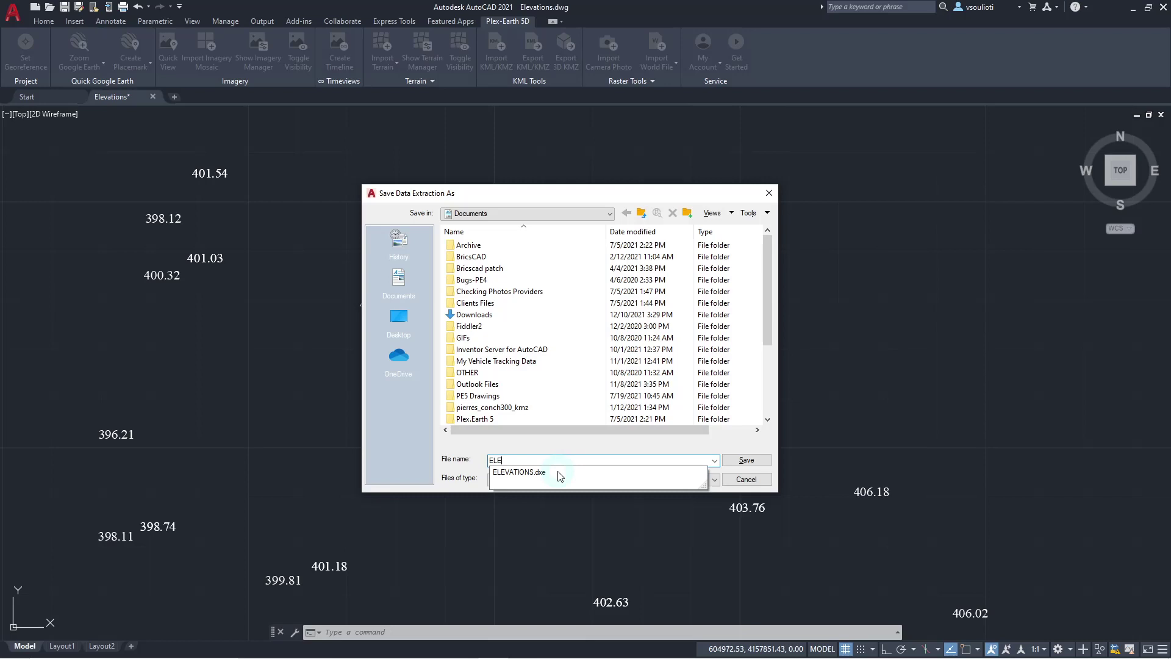
pyautogui.click(560, 474)
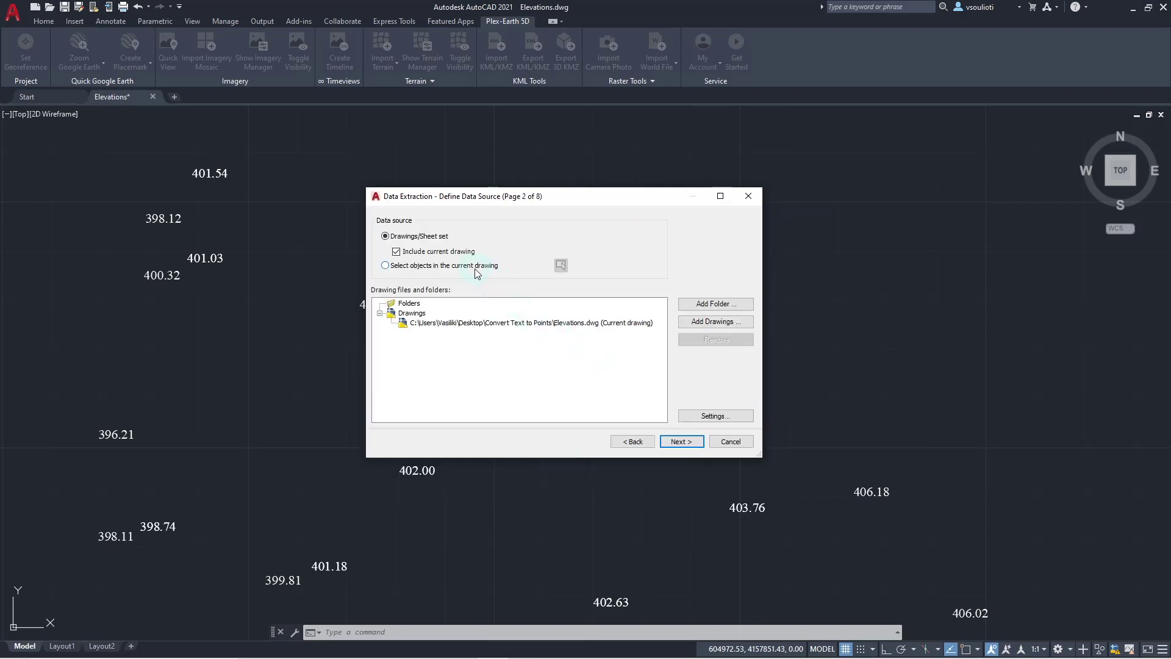
# - Window-select all 237 elevation text labels in the drawing as the extraction source
pyautogui.click(385, 266)
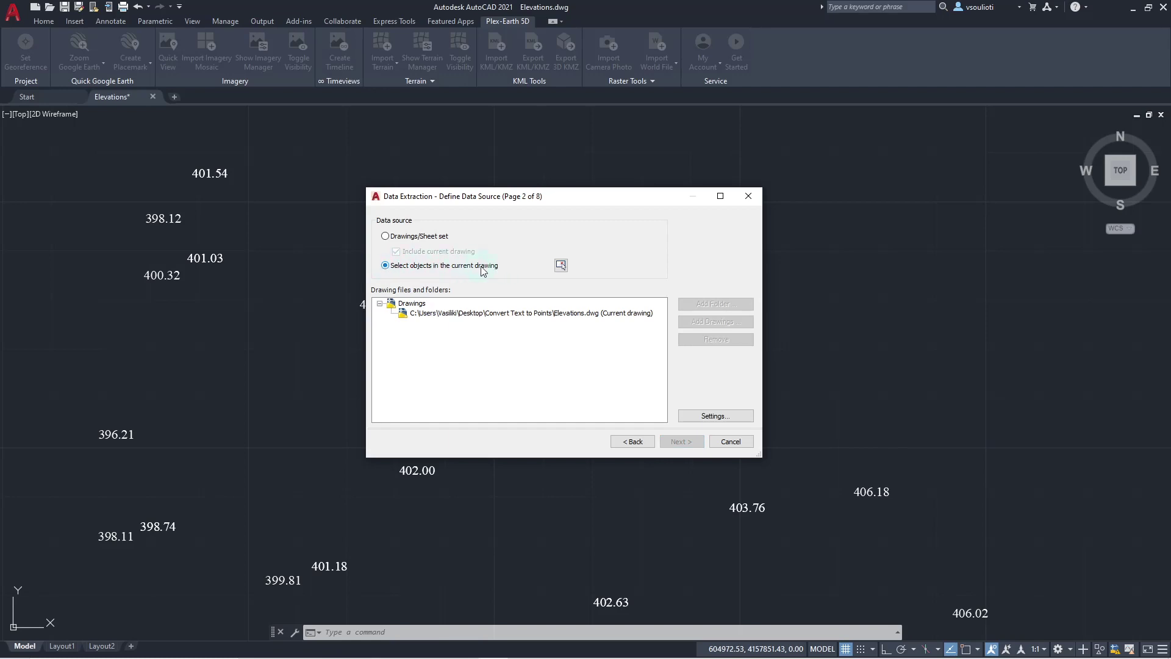
pyautogui.click(561, 265)
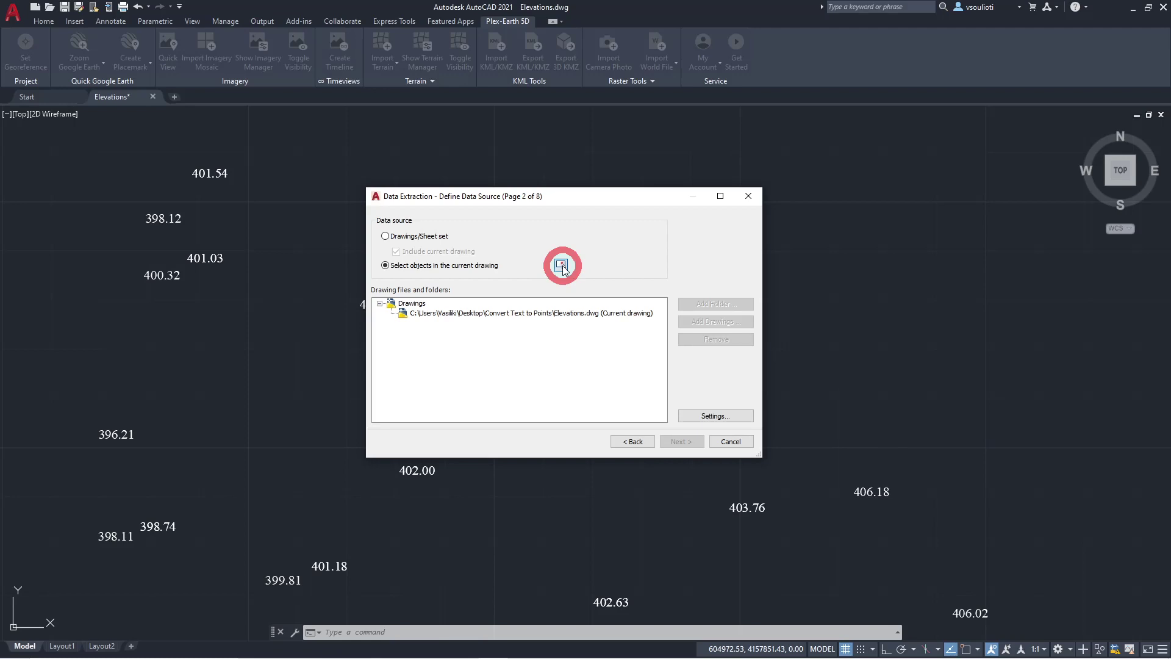
pyautogui.scroll(-5, 542, 287)
pyautogui.moveTo(427, 180); pyautogui.dragTo(715, 652)
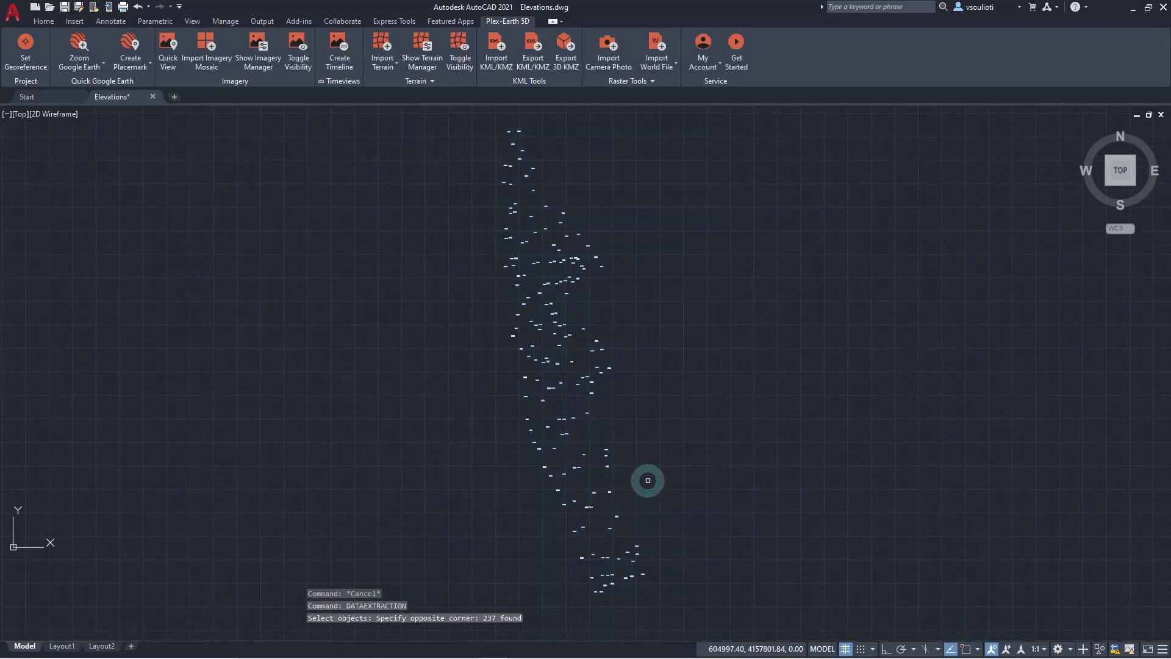
pyautogui.press('Return')
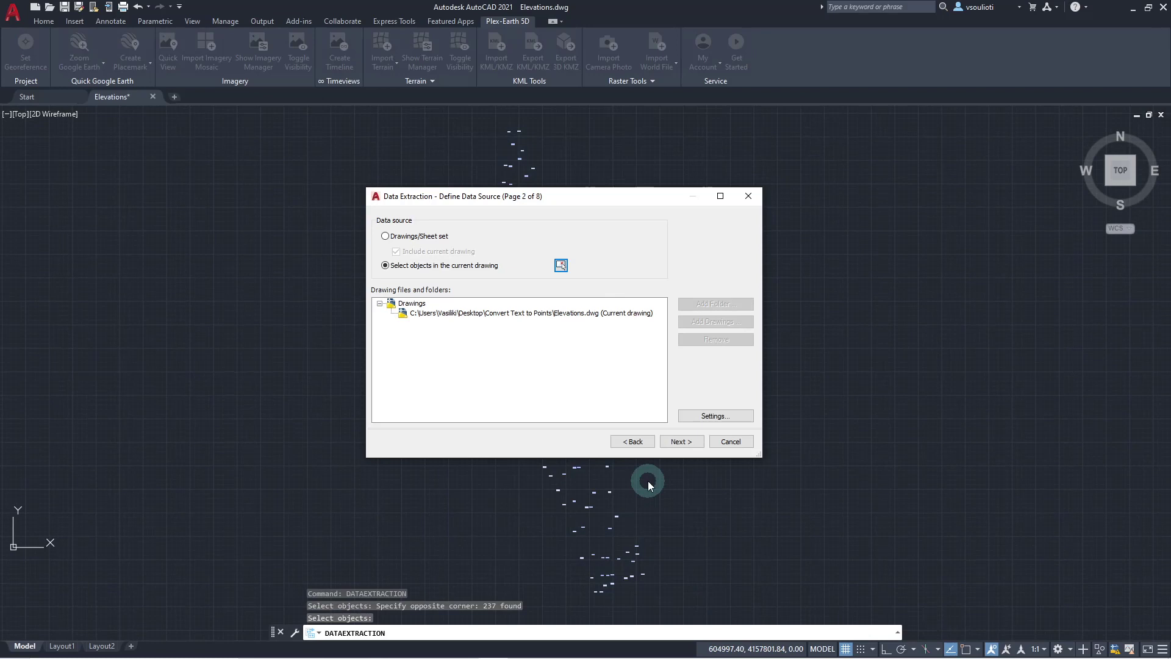
pyautogui.click(678, 441)
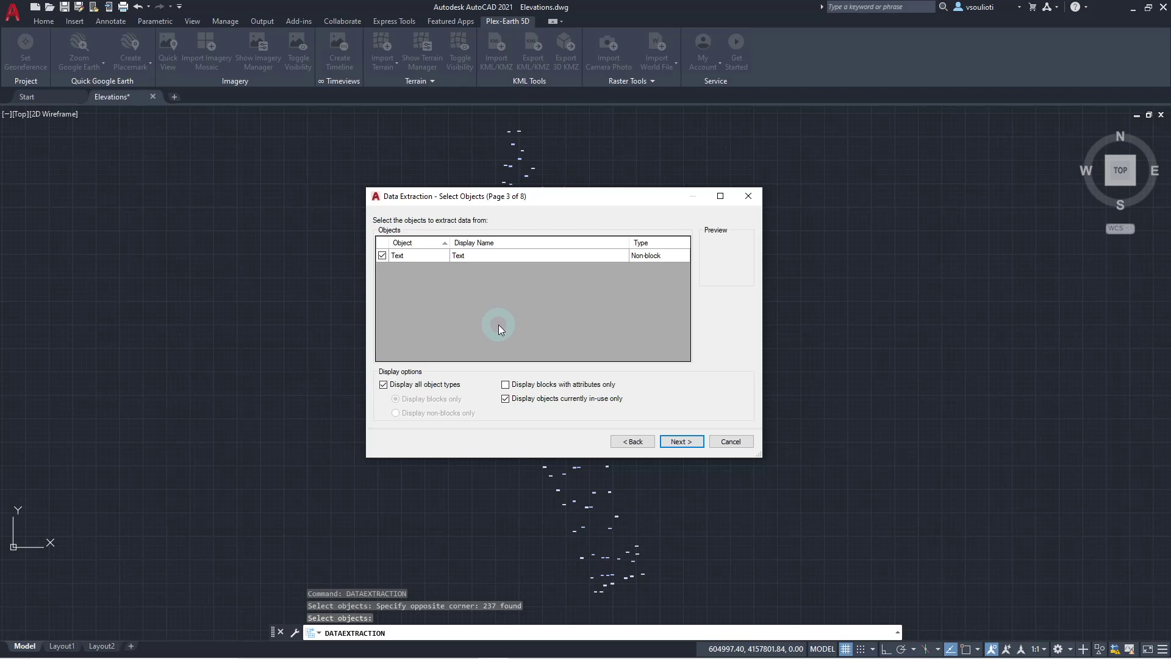
# - Exclude the 3D Visualization, Drawing and General property categories from the extraction
pyautogui.click(674, 446)
pyautogui.click(677, 443)
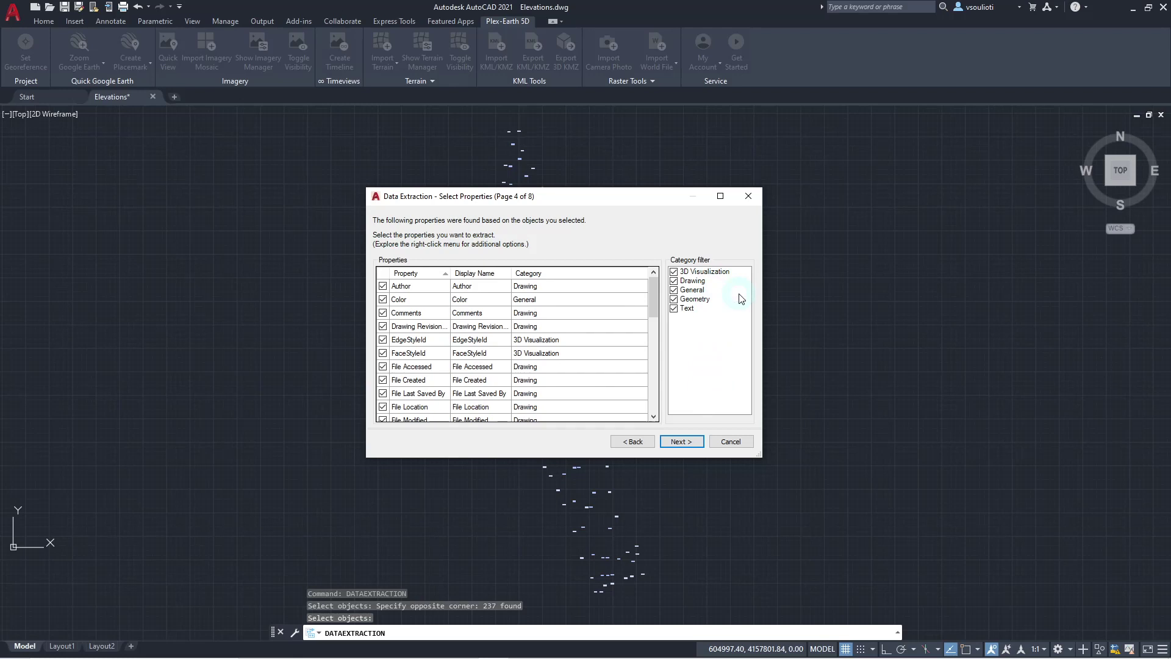
pyautogui.click(674, 271)
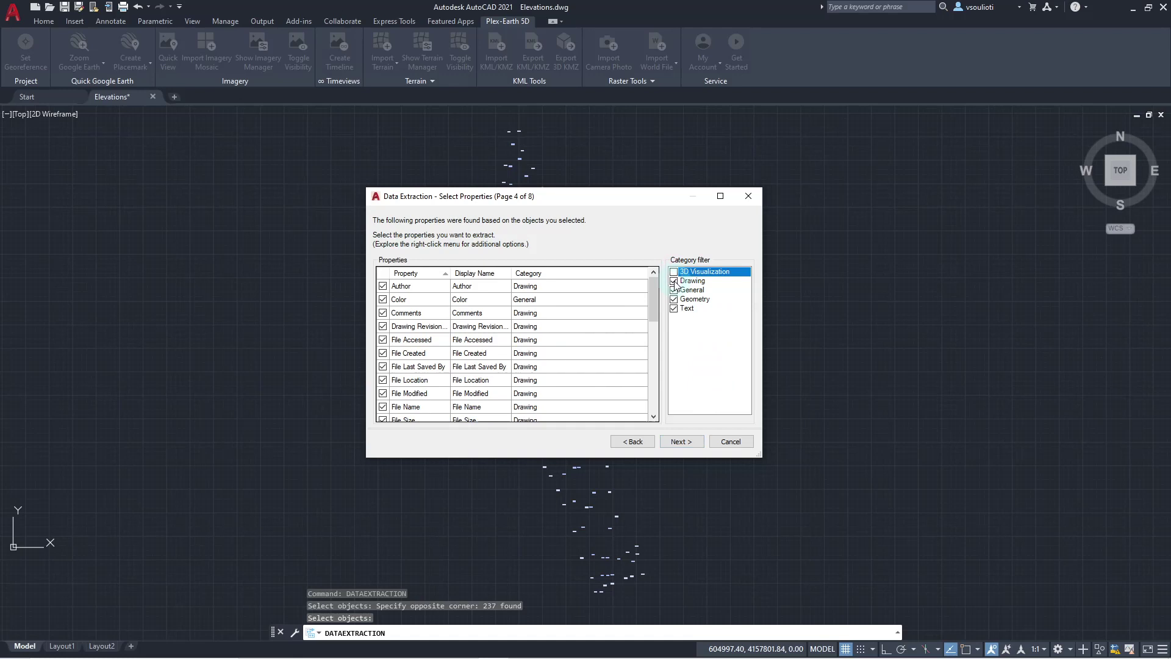
pyautogui.click(673, 281)
pyautogui.click(674, 289)
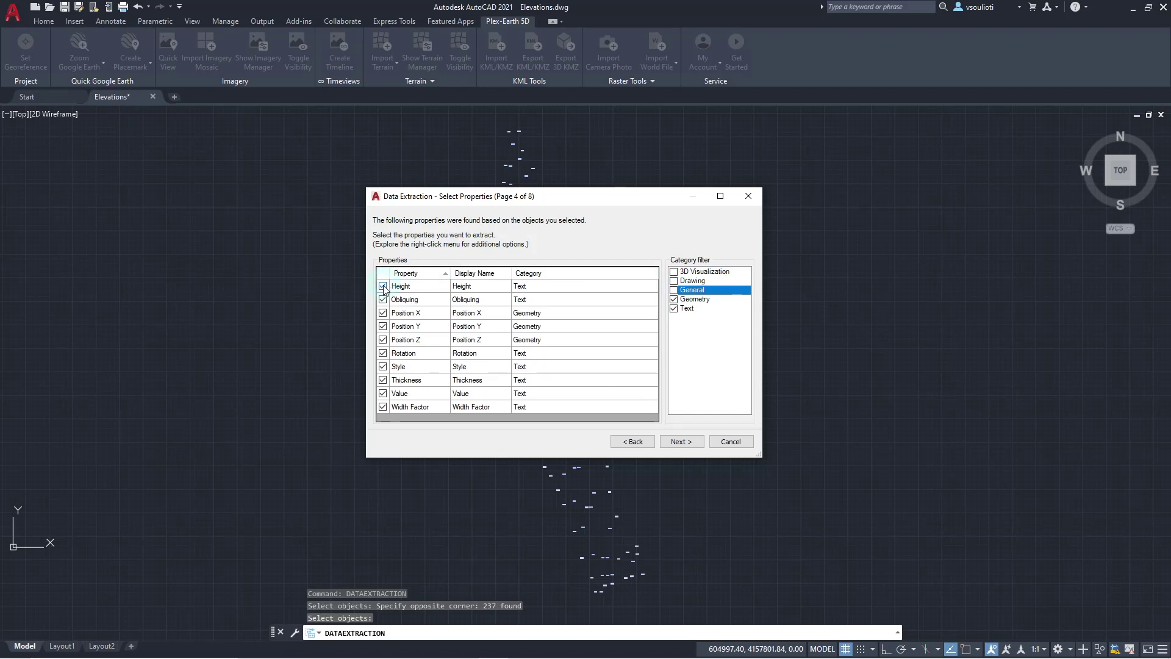
# - Uncheck Height, Position Z, Rotation, Style, Thickness and Width Factor, keeping Position X, Position Y and Value
pyautogui.click(383, 286)
pyautogui.click(383, 300)
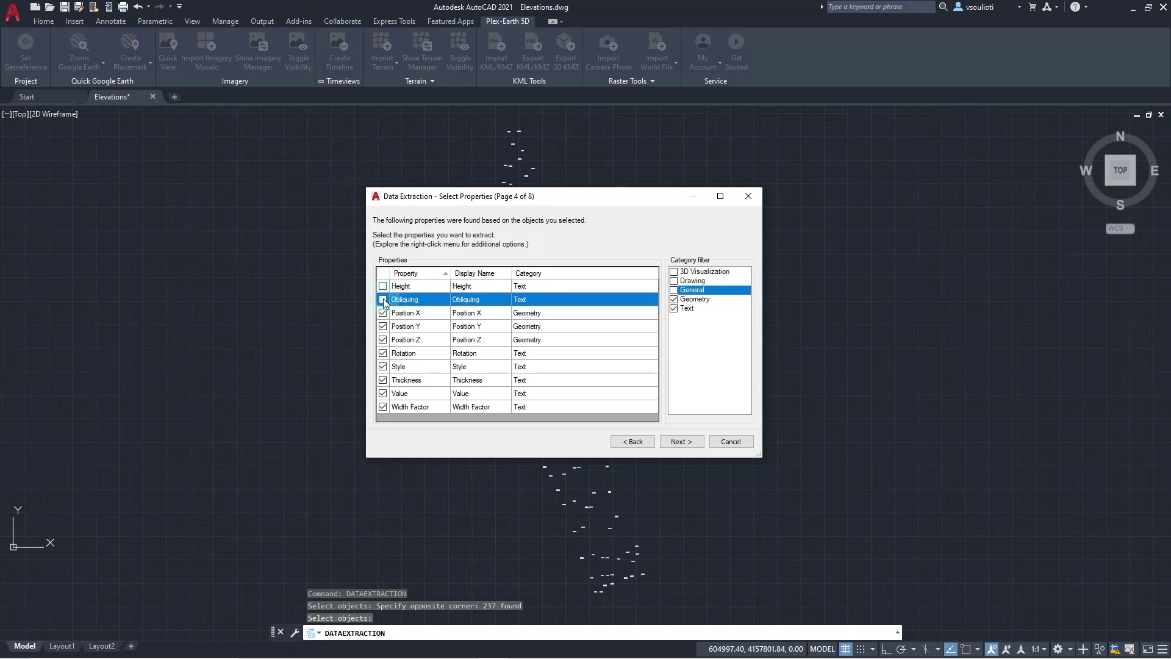
pyautogui.click(383, 340)
pyautogui.click(383, 353)
pyautogui.click(383, 366)
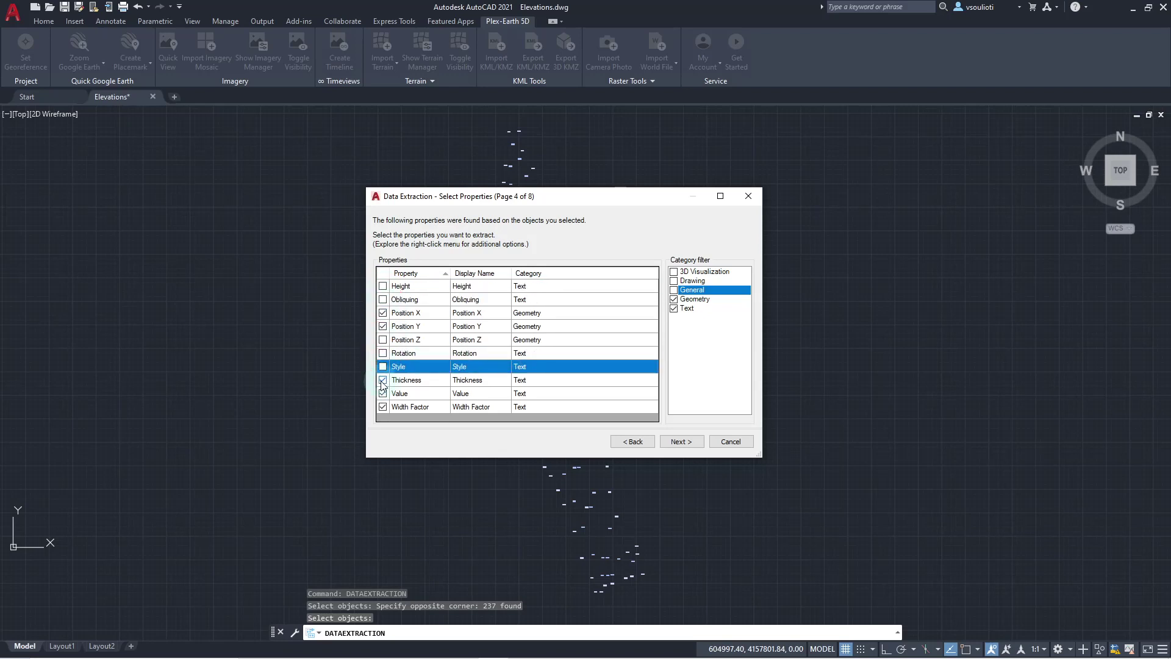
pyautogui.click(384, 380)
pyautogui.click(383, 407)
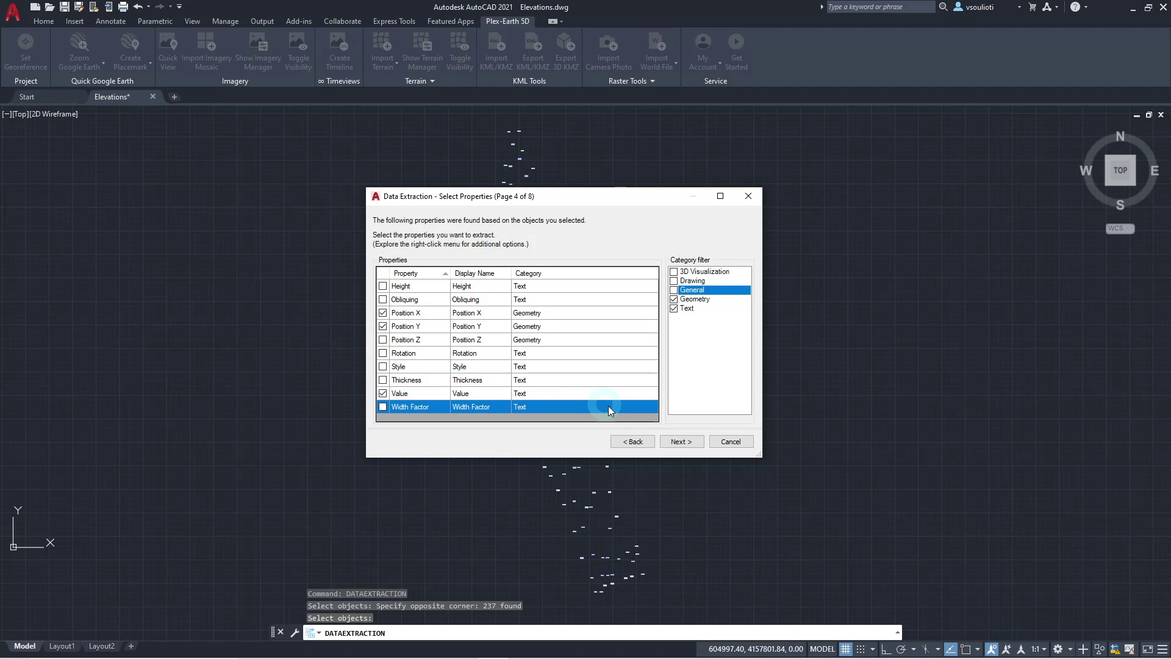
pyautogui.click(677, 441)
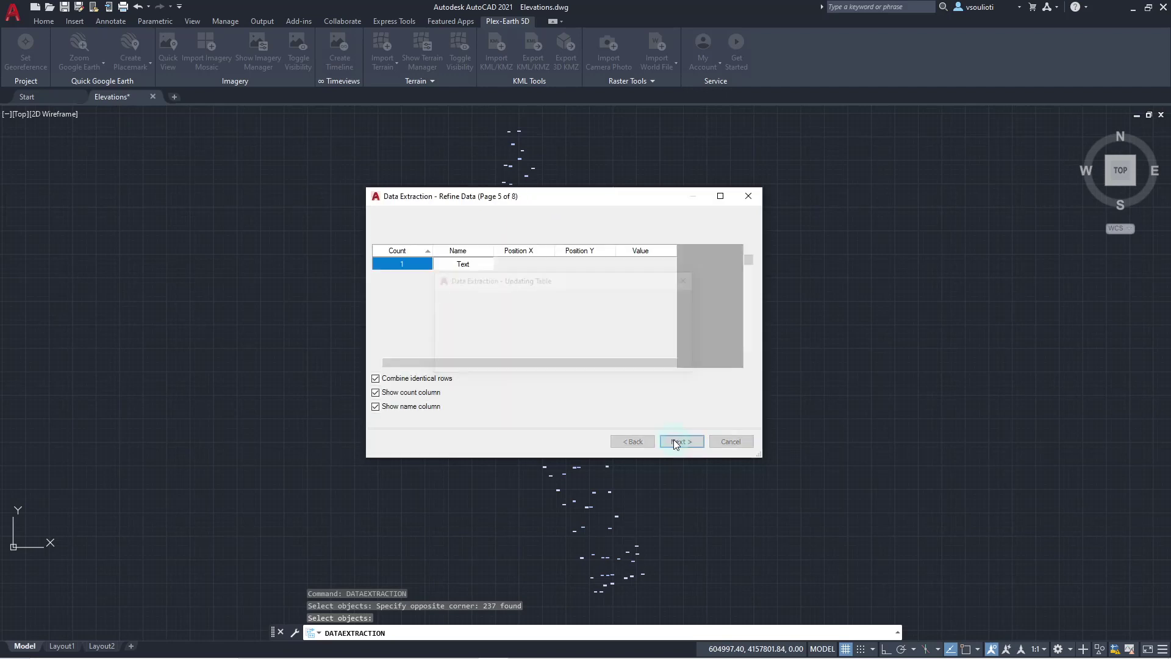
# - Hide the count and name columns in the refined data
pyautogui.click(377, 393)
pyautogui.click(376, 408)
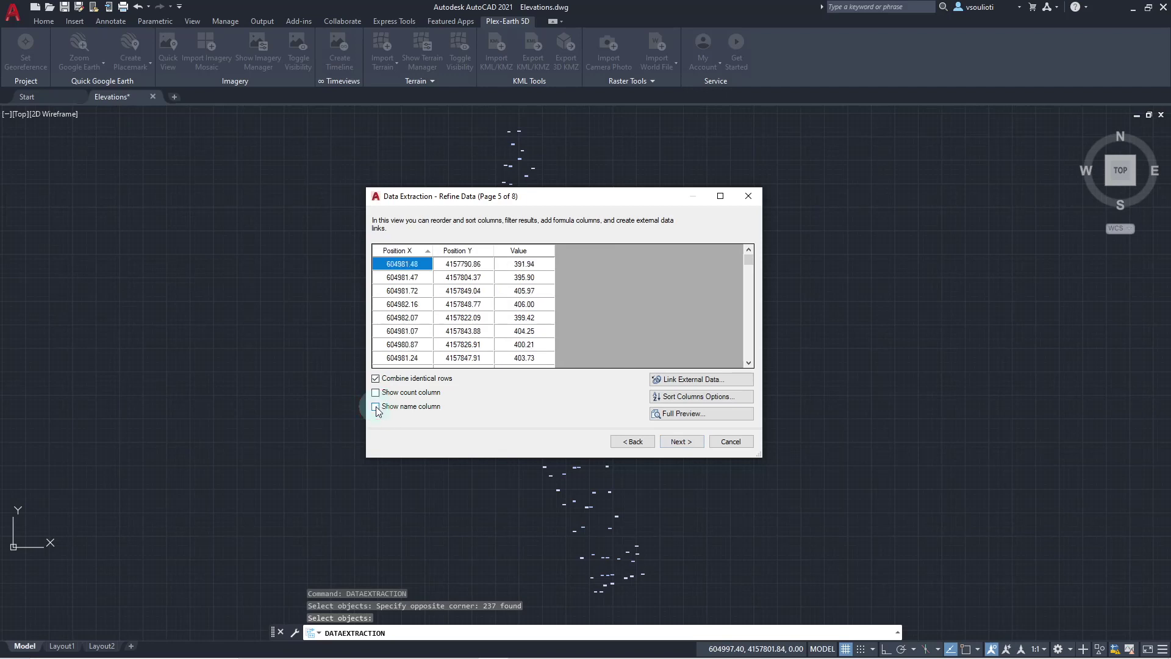
pyautogui.click(684, 444)
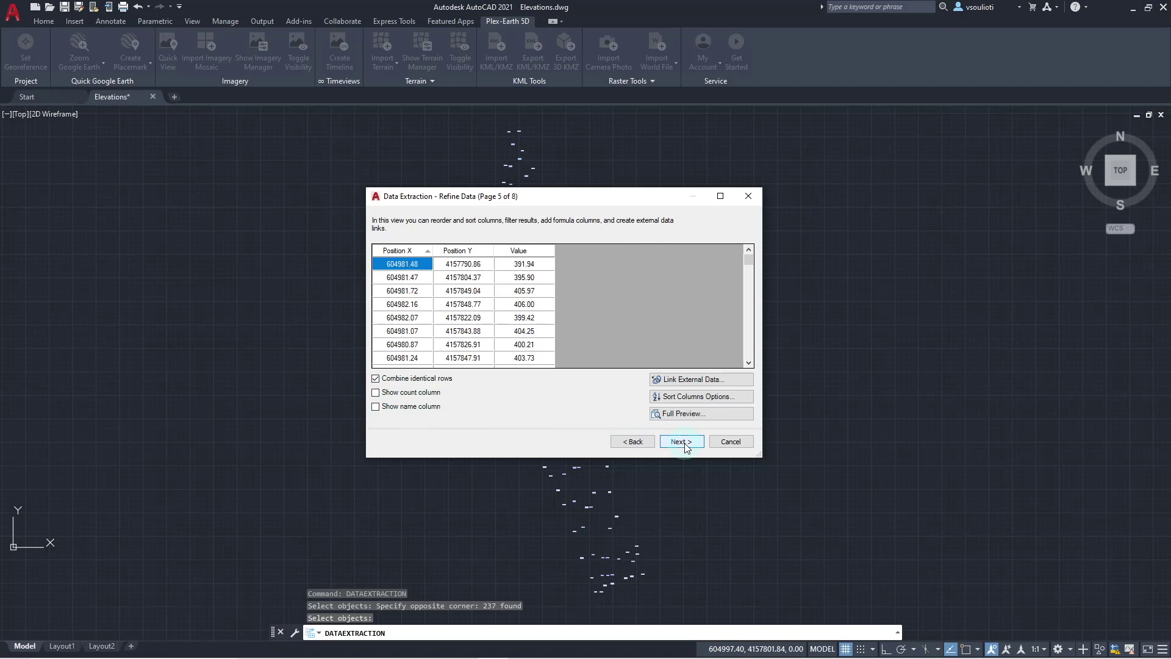
# - Output the extracted data to the external file Elevations.xls and finish the wizard
pyautogui.click(684, 443)
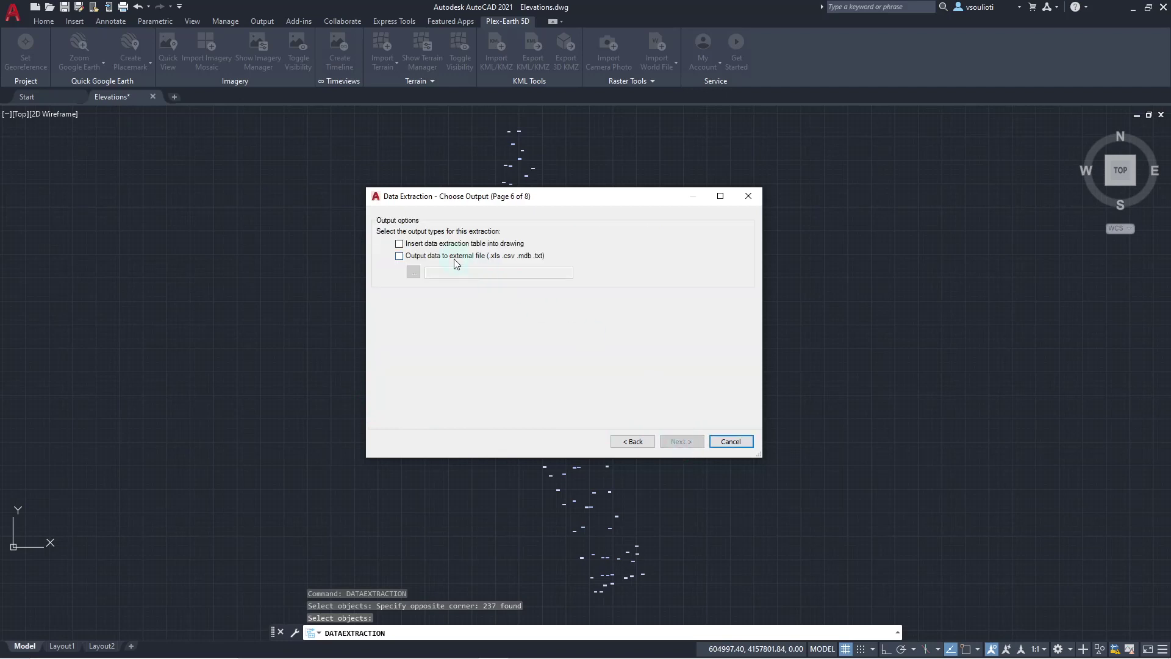
pyautogui.click(400, 256)
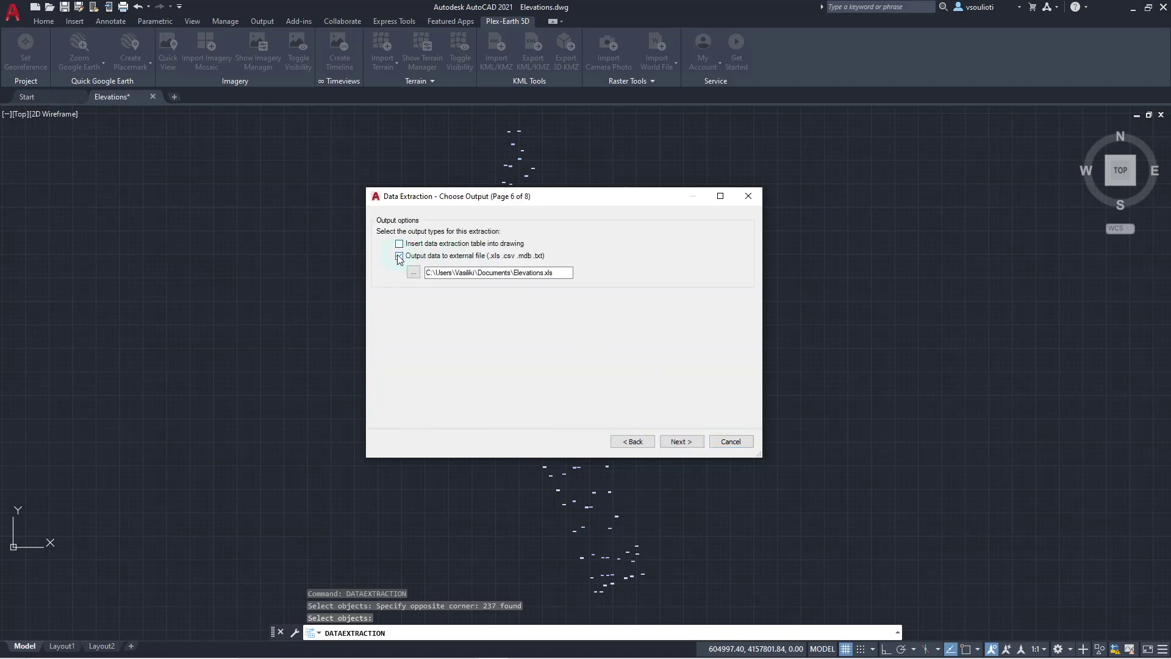
pyautogui.click(553, 273)
pyautogui.click(686, 441)
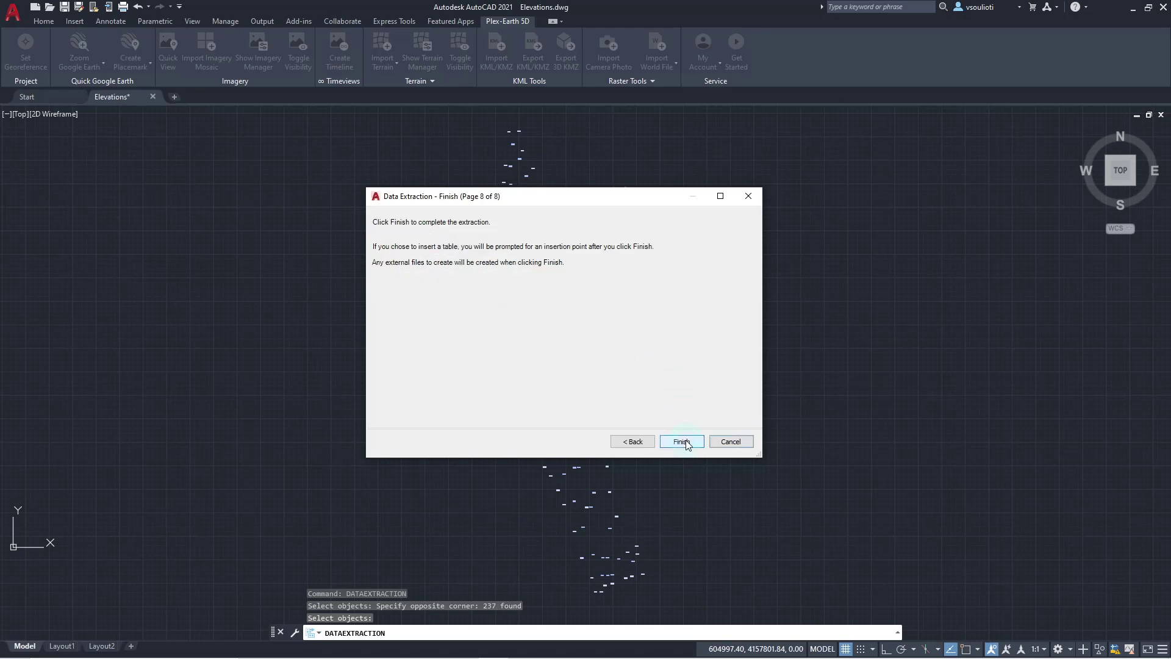
pyautogui.click(685, 441)
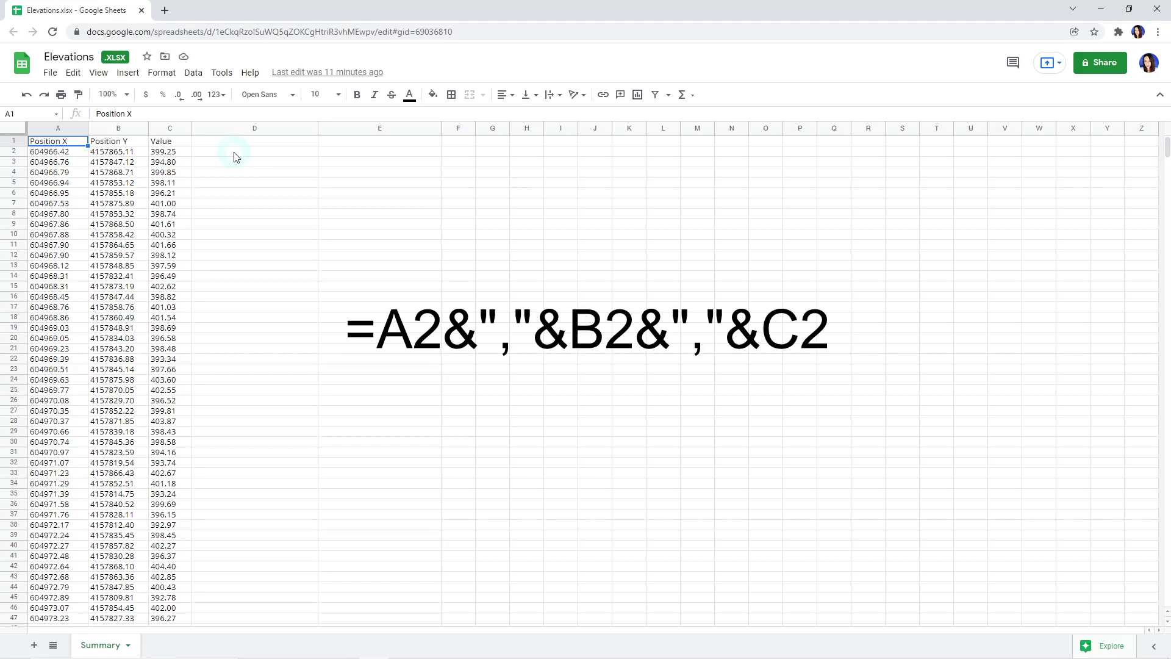
# - Paste =A2&","&B2&","&C2 into D2 and fill it down all data rows
pyautogui.click(237, 156)
pyautogui.press('ctrl')
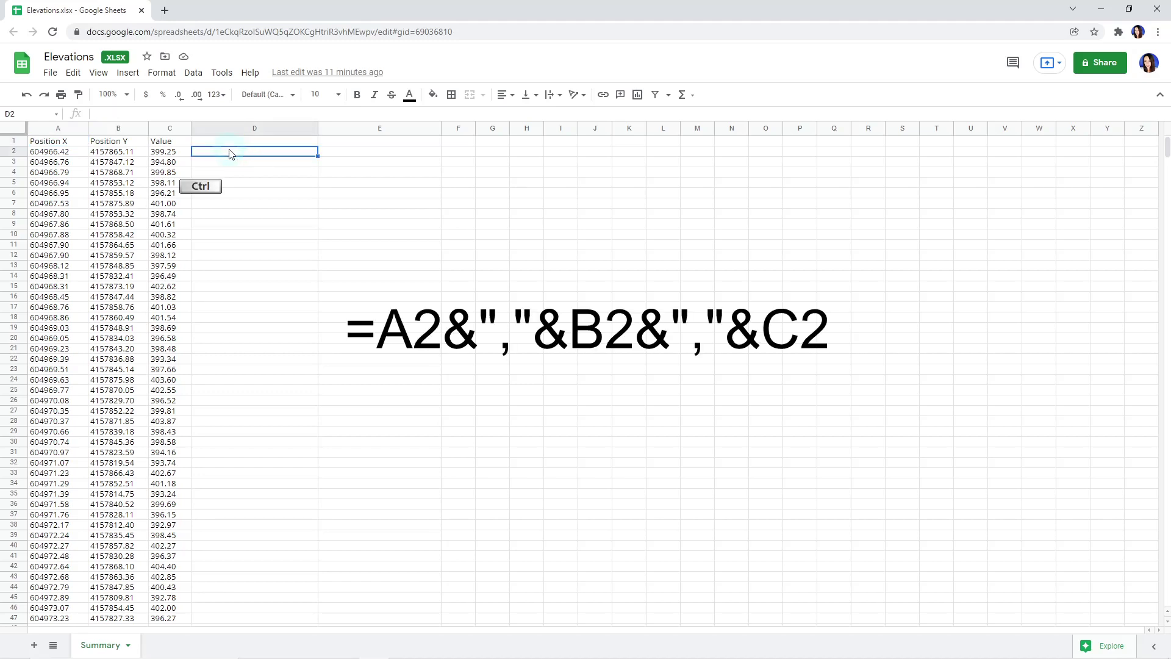
pyautogui.write('=A2&","&B2&","&C2')
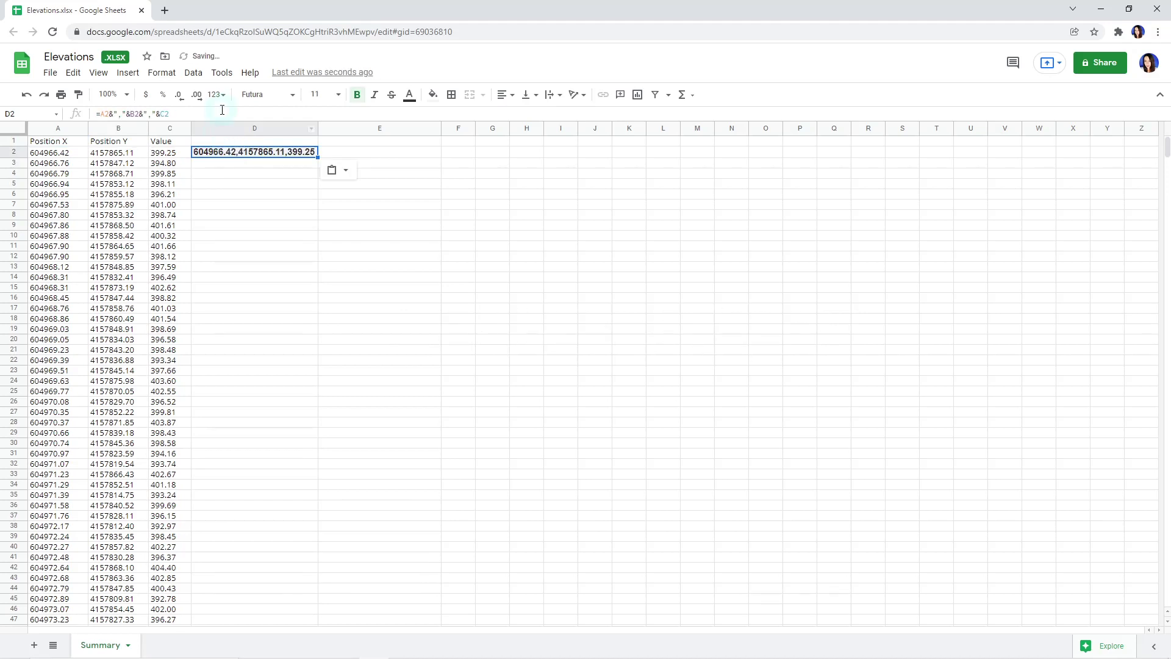
pyautogui.doubleClick(318, 157)
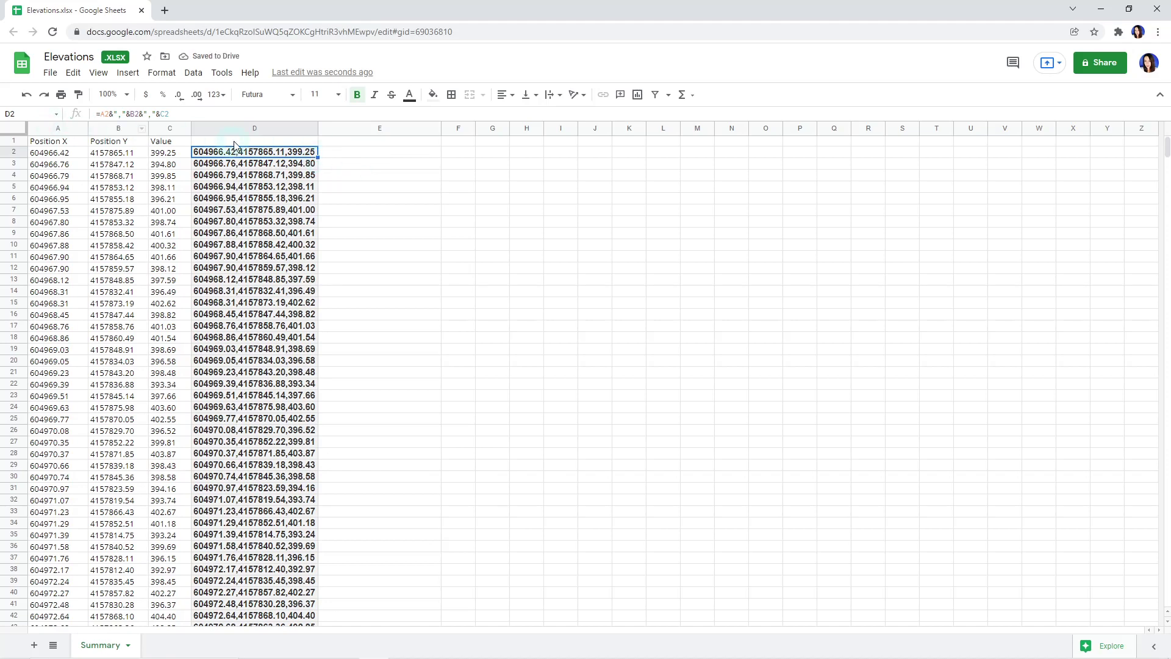
pyautogui.click(246, 128)
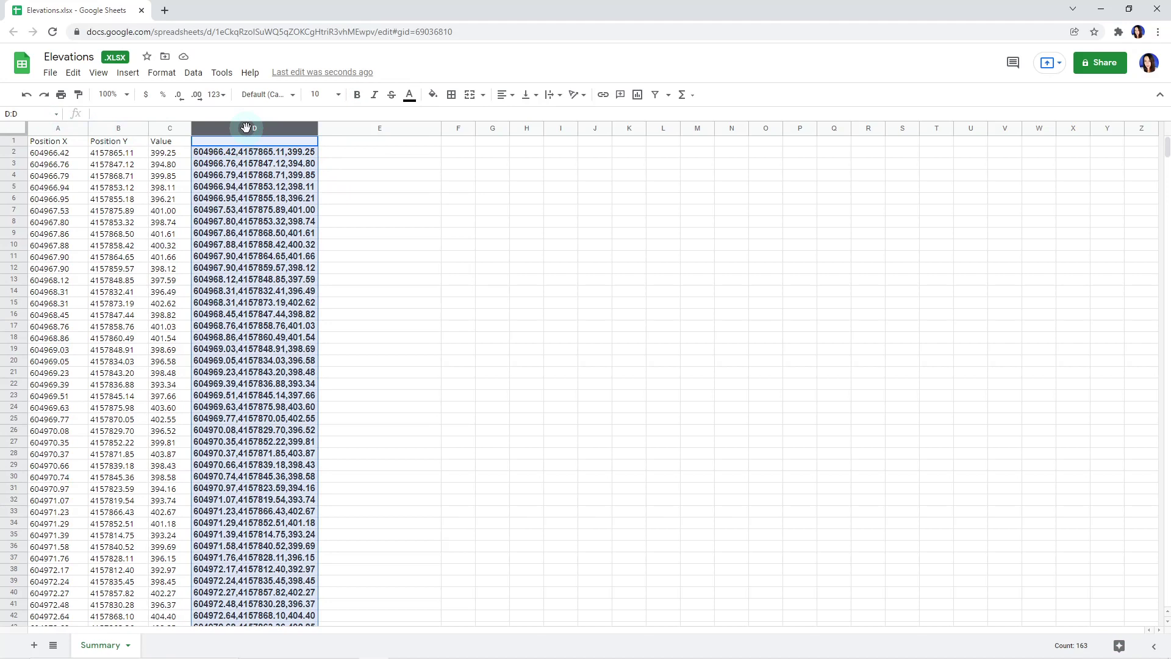
# - Copy column D and paste it into column E as values only
pyautogui.rightClick(246, 128)
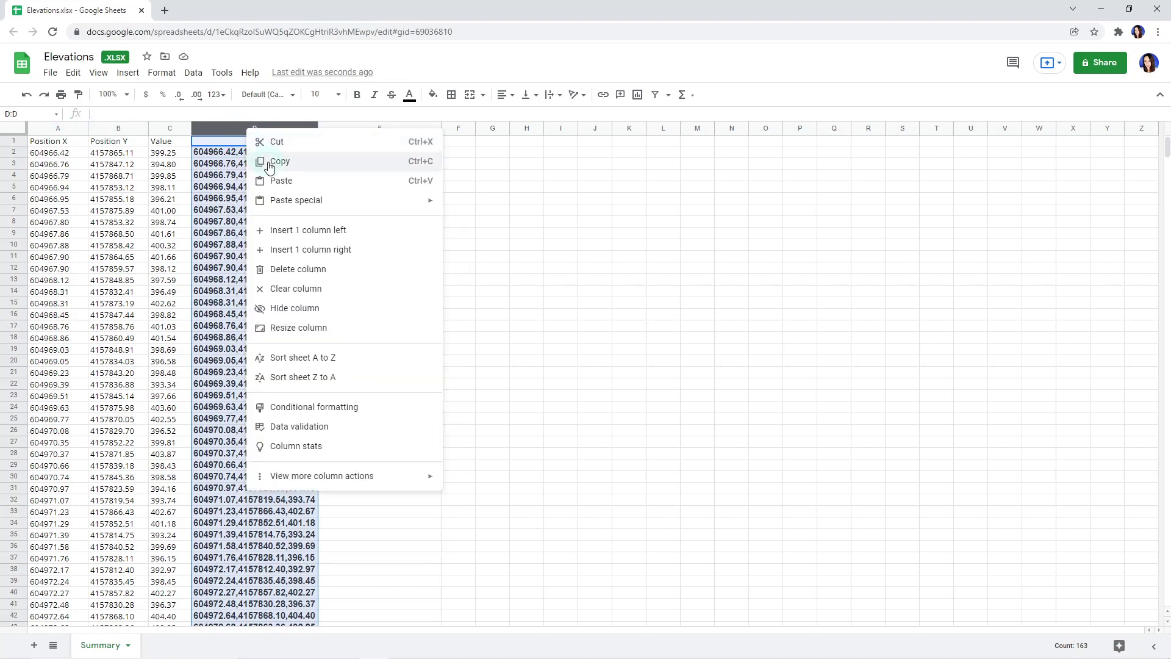
pyautogui.click(366, 161)
pyautogui.click(366, 129)
pyautogui.rightClick(366, 130)
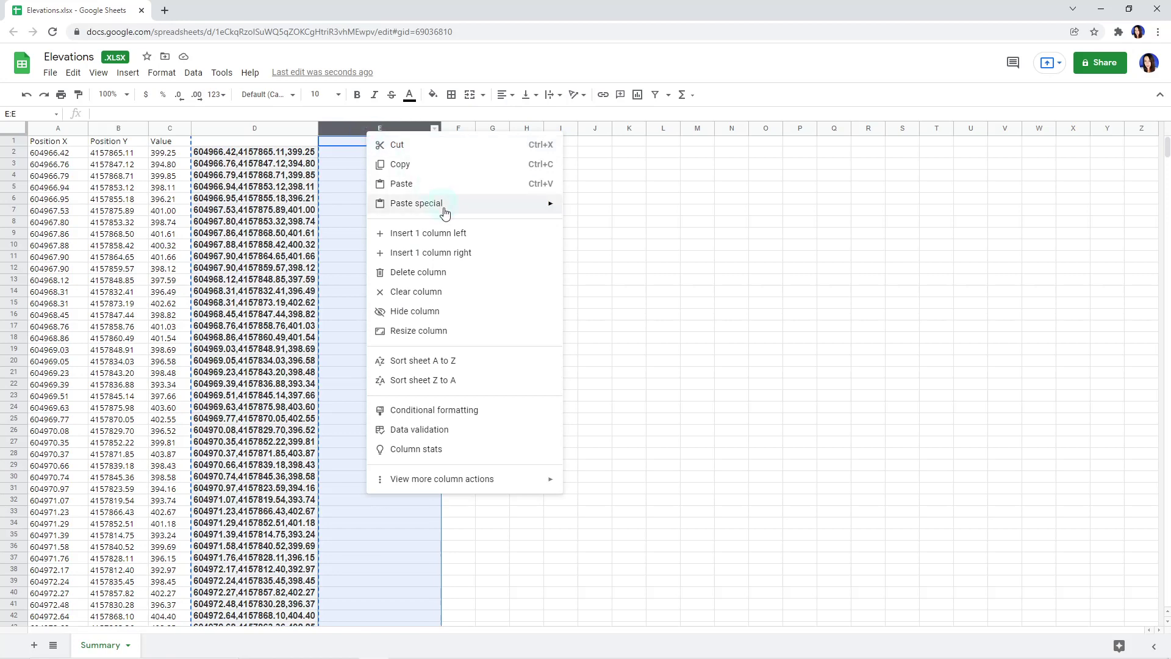
pyautogui.moveTo(445, 208)
pyautogui.click(617, 208)
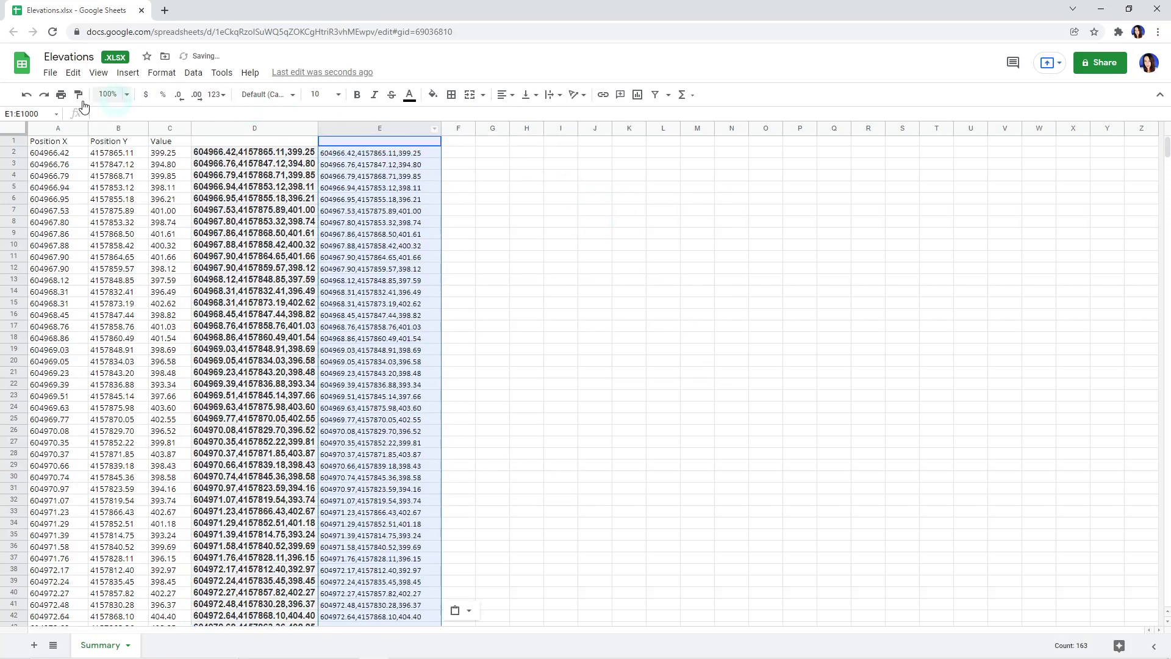
# - Delete the header row and columns A through D
pyautogui.click(3, 137)
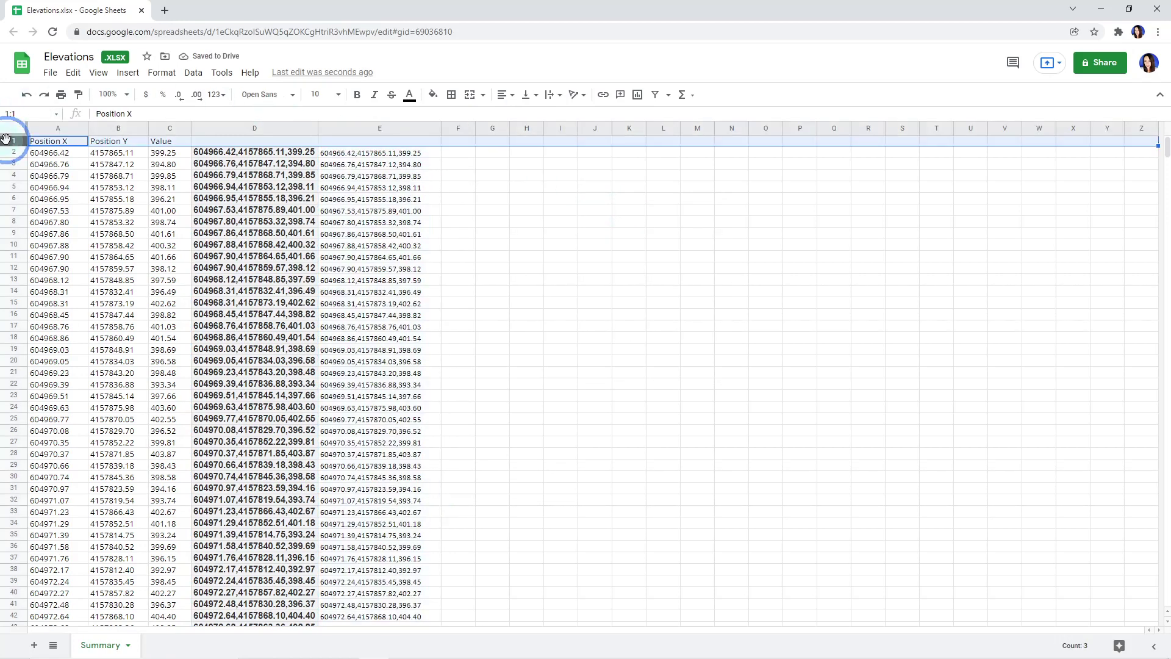
pyautogui.rightClick(6, 139)
pyautogui.click(69, 290)
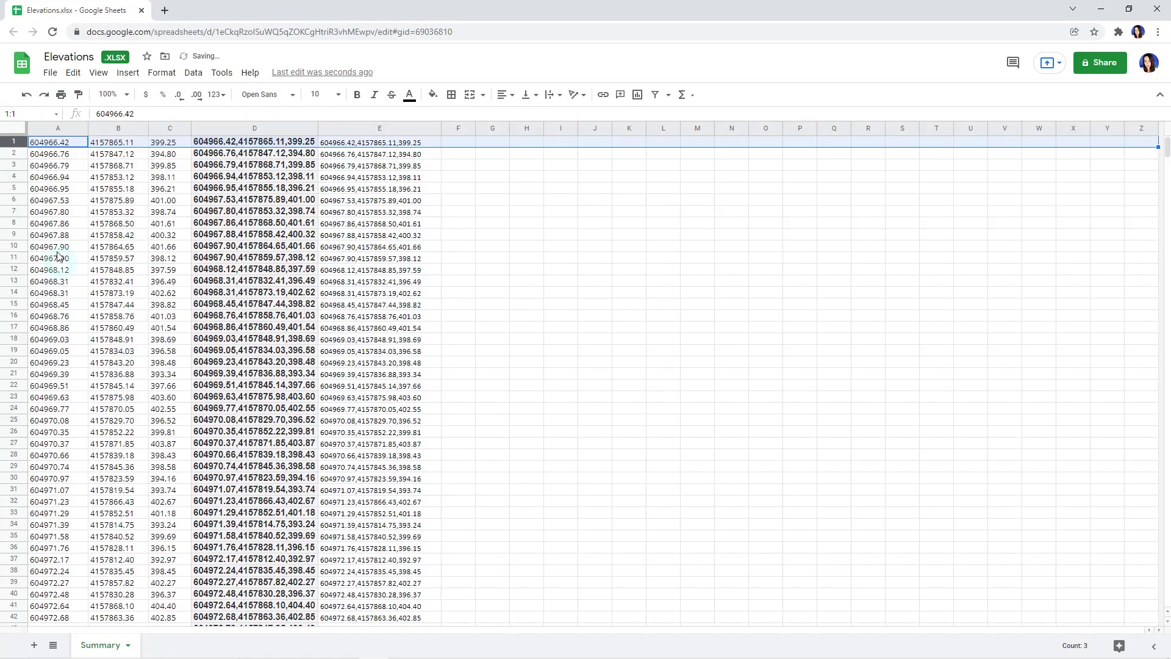
pyautogui.click(54, 125)
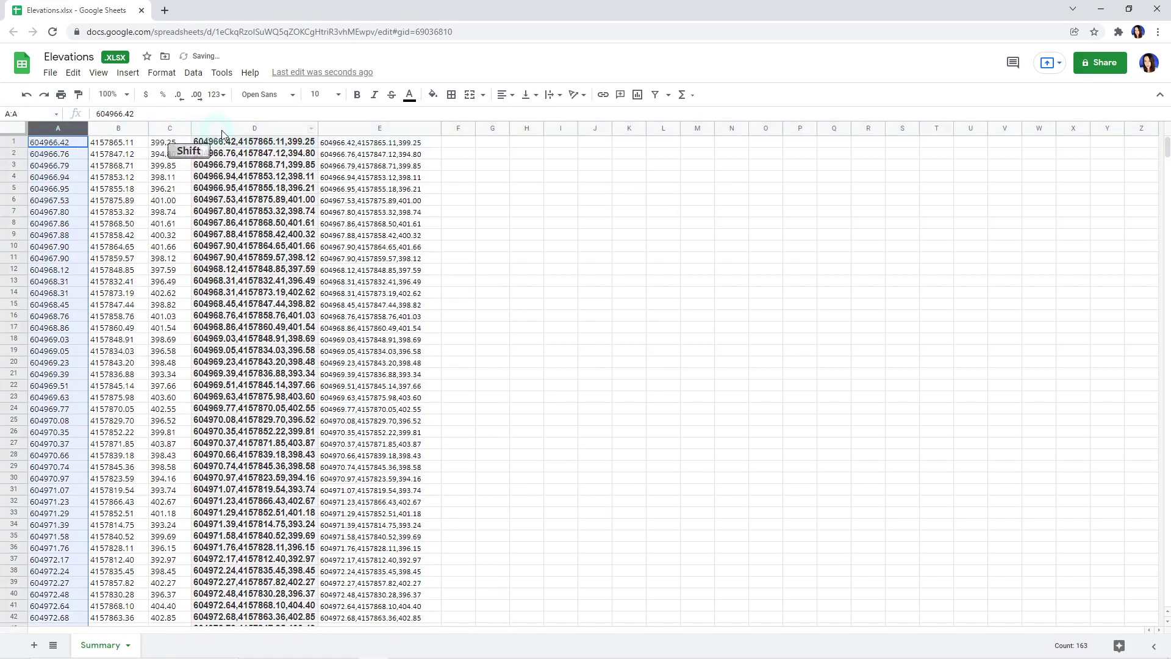
pyautogui.keyDown('shift'); pyautogui.click(238, 126); pyautogui.keyUp('shift')
pyautogui.rightClick(238, 126)
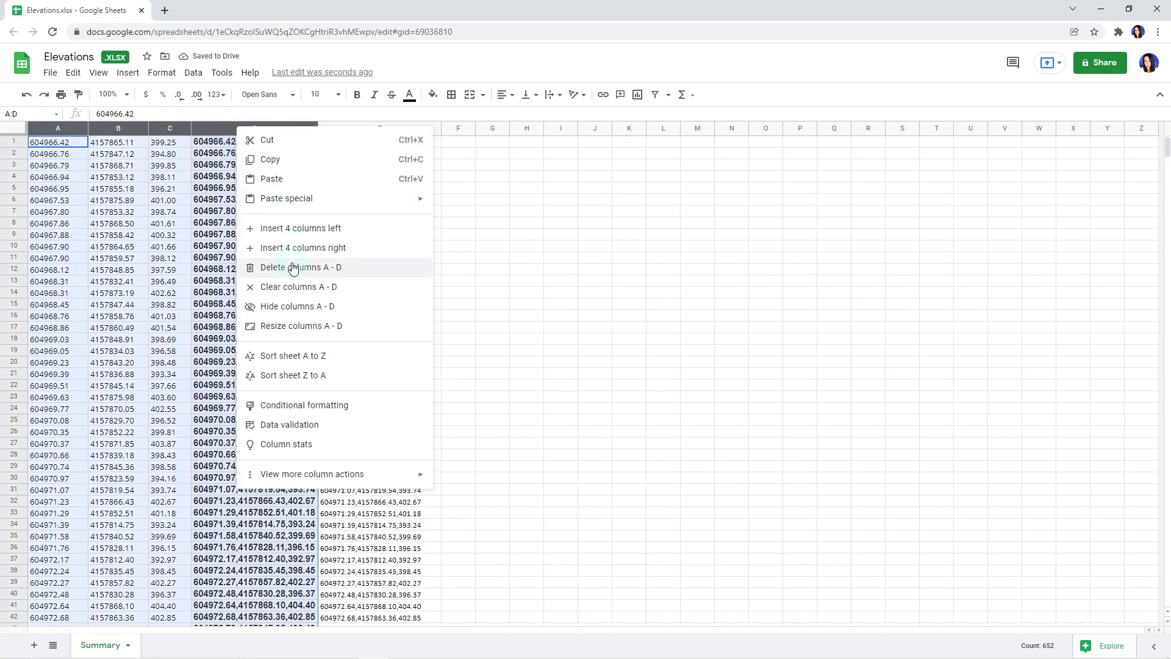
pyautogui.click(292, 266)
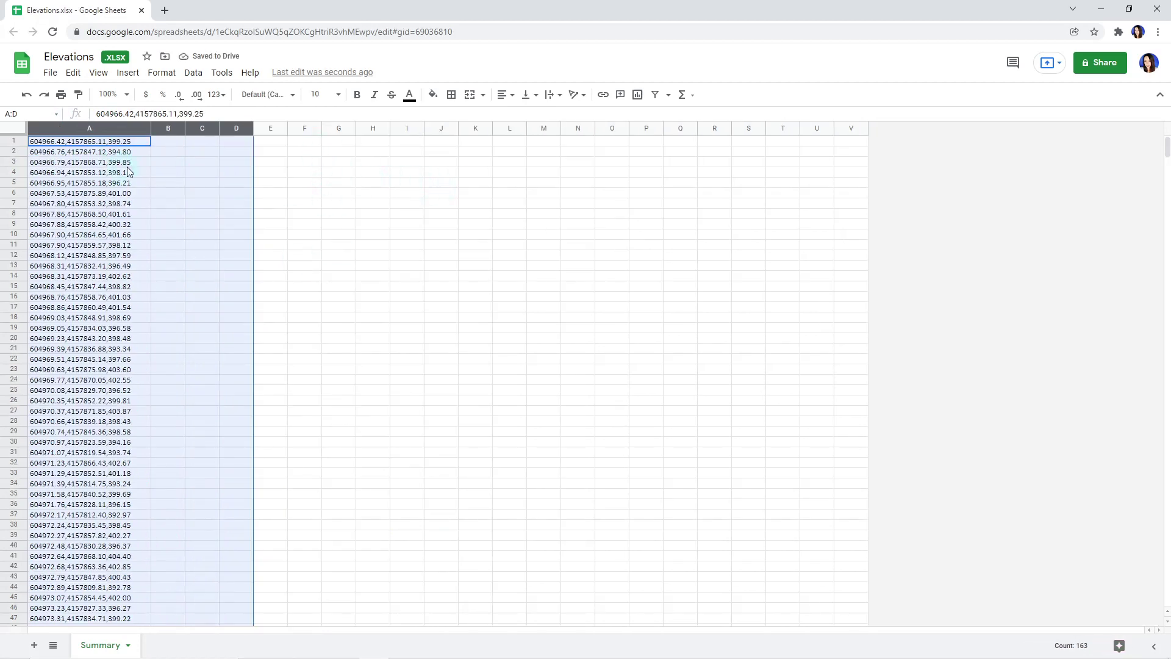
# - Download the Summary sheet as Tab Separated Values (.tsv) and open the downloaded file
pyautogui.click(157, 163)
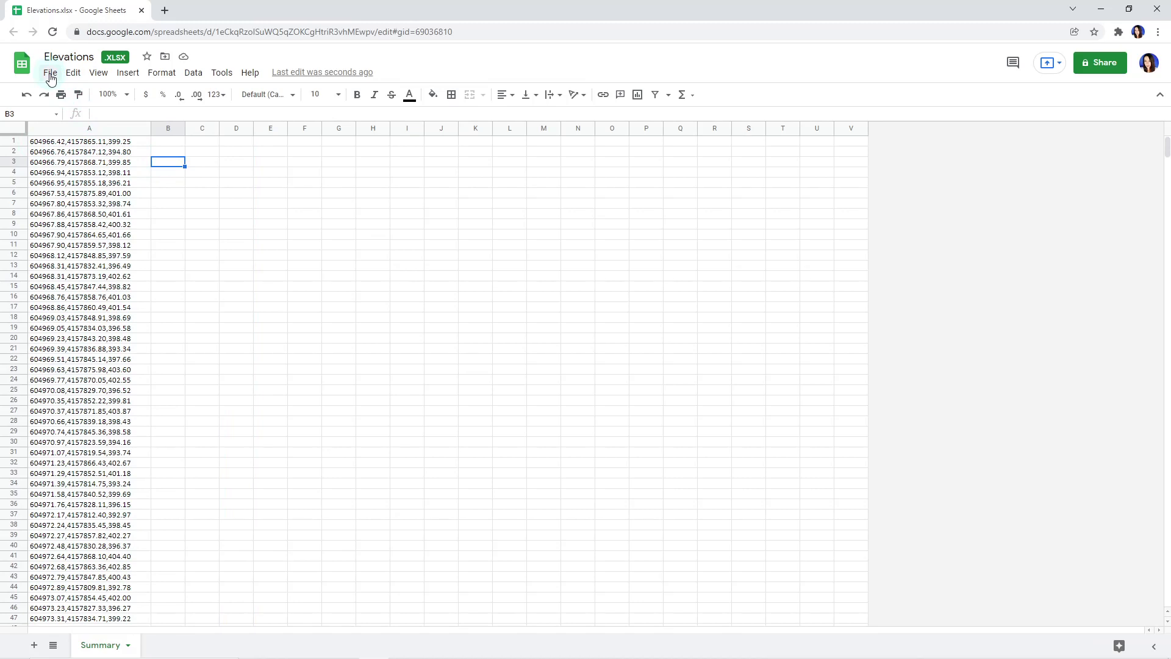
pyautogui.click(50, 74)
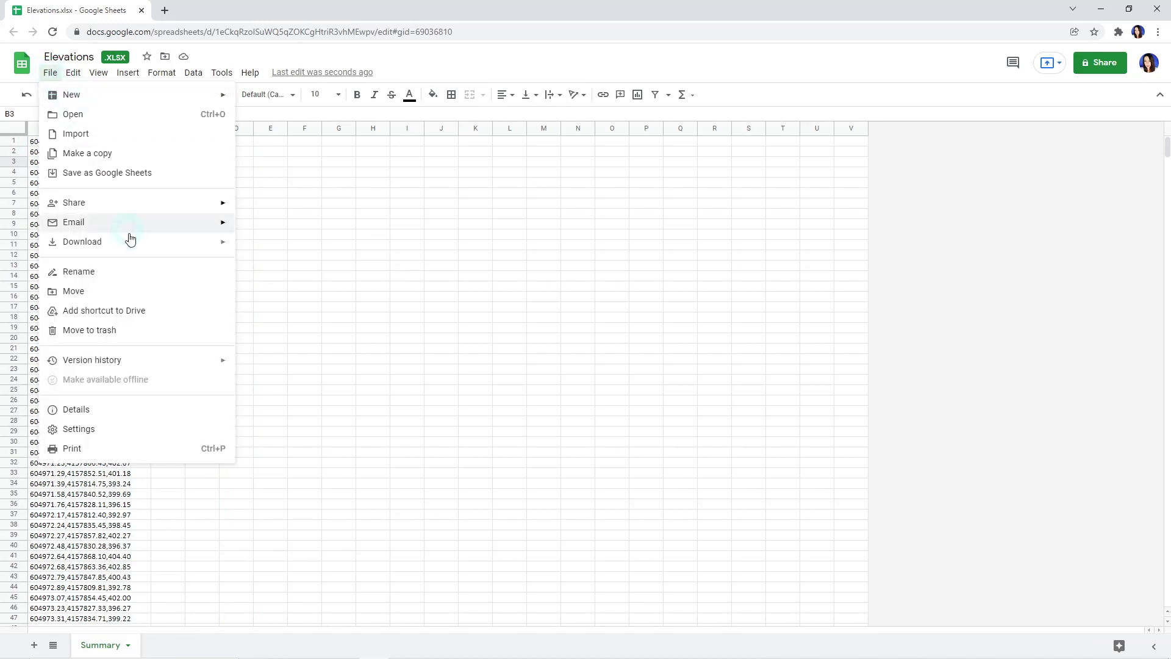
pyautogui.moveTo(135, 247)
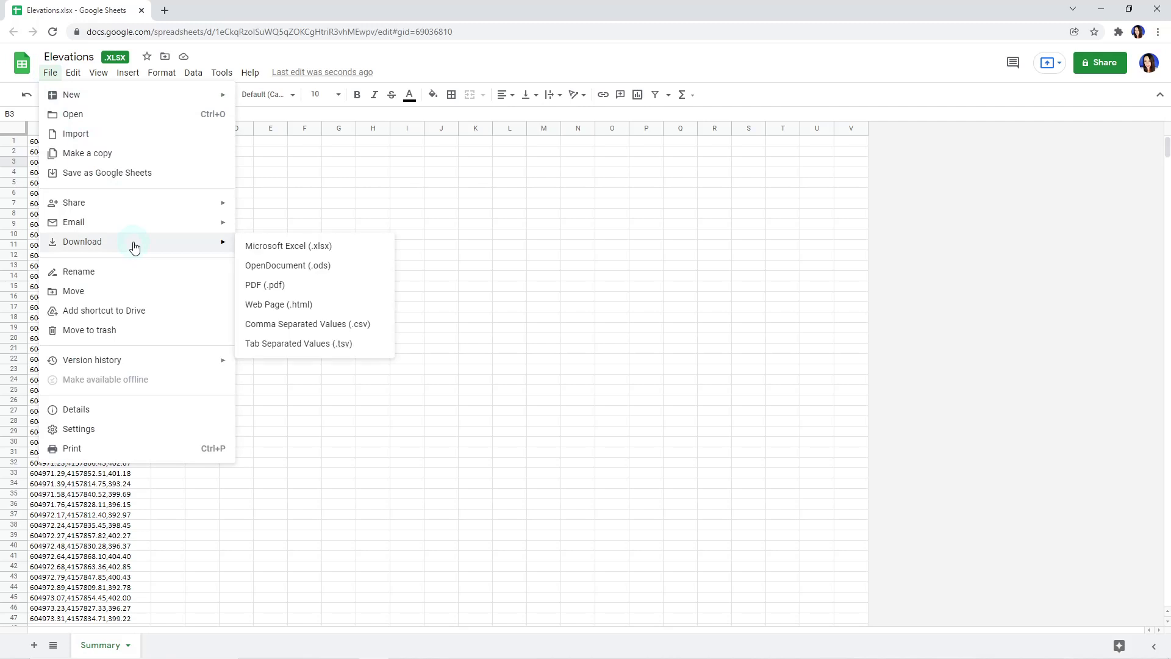
pyautogui.click(307, 345)
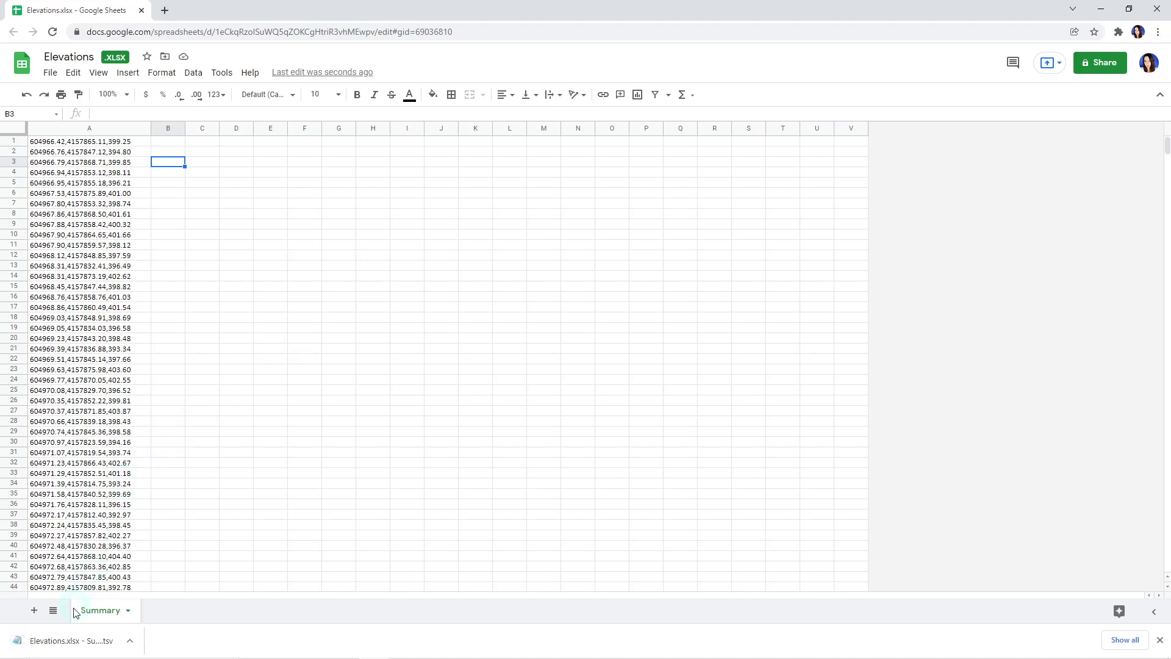
pyautogui.click(64, 643)
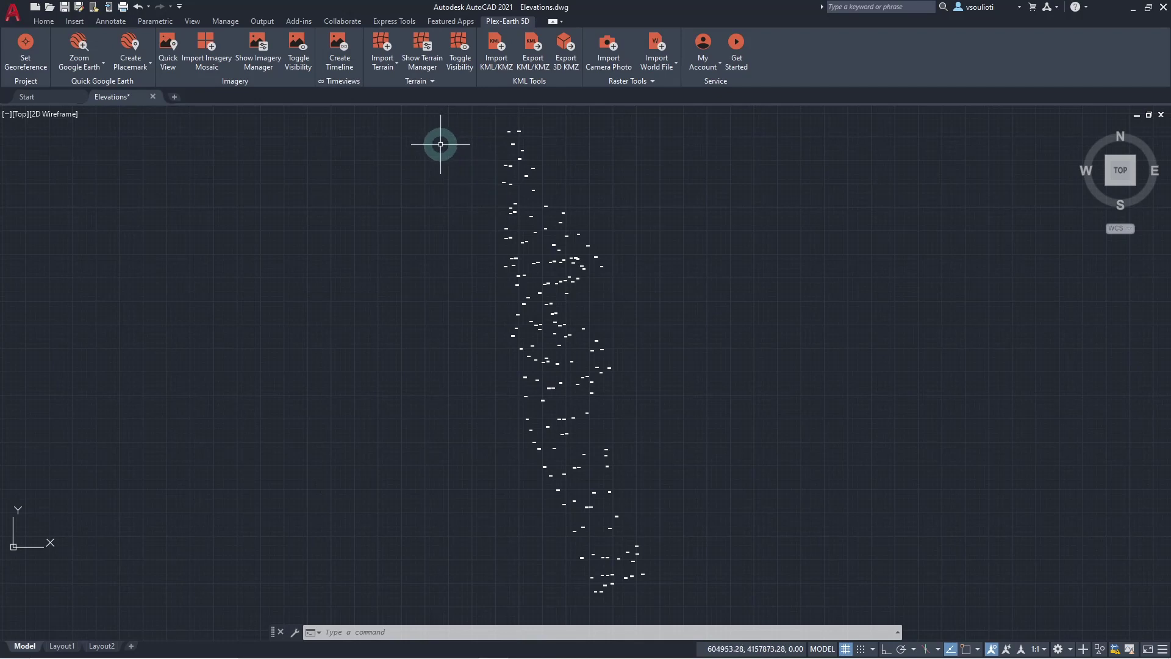
# - Start a Plex-Earth Surface from File using the Elevations.xlsx - Summary.txt points file
pyautogui.click(388, 70)
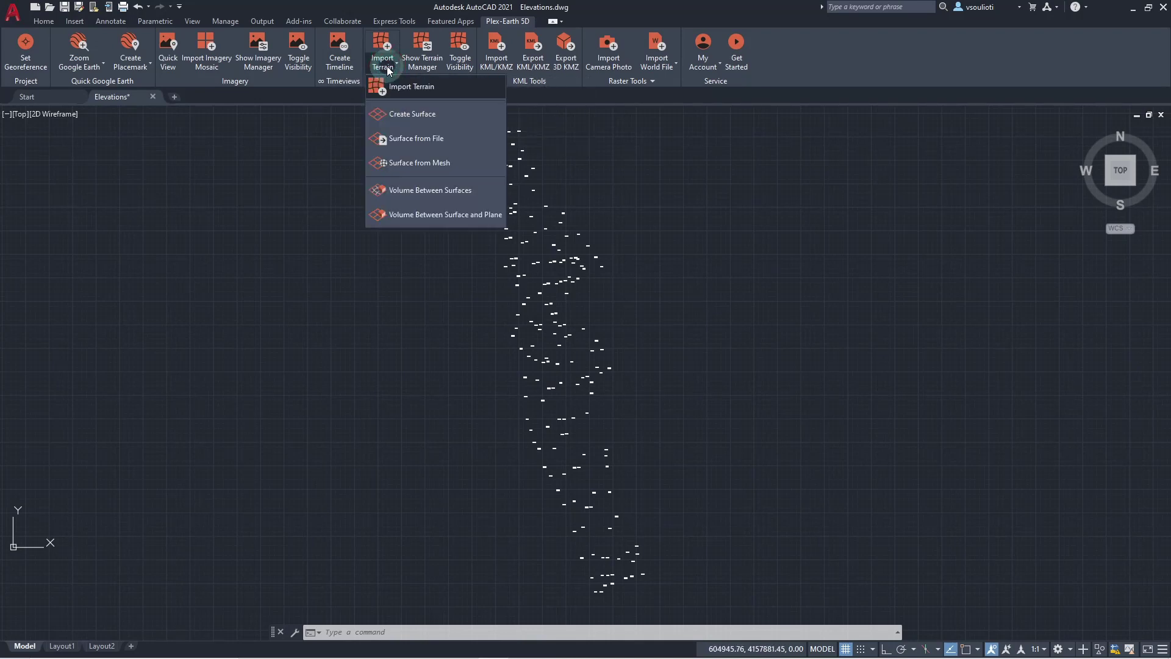
pyautogui.click(414, 140)
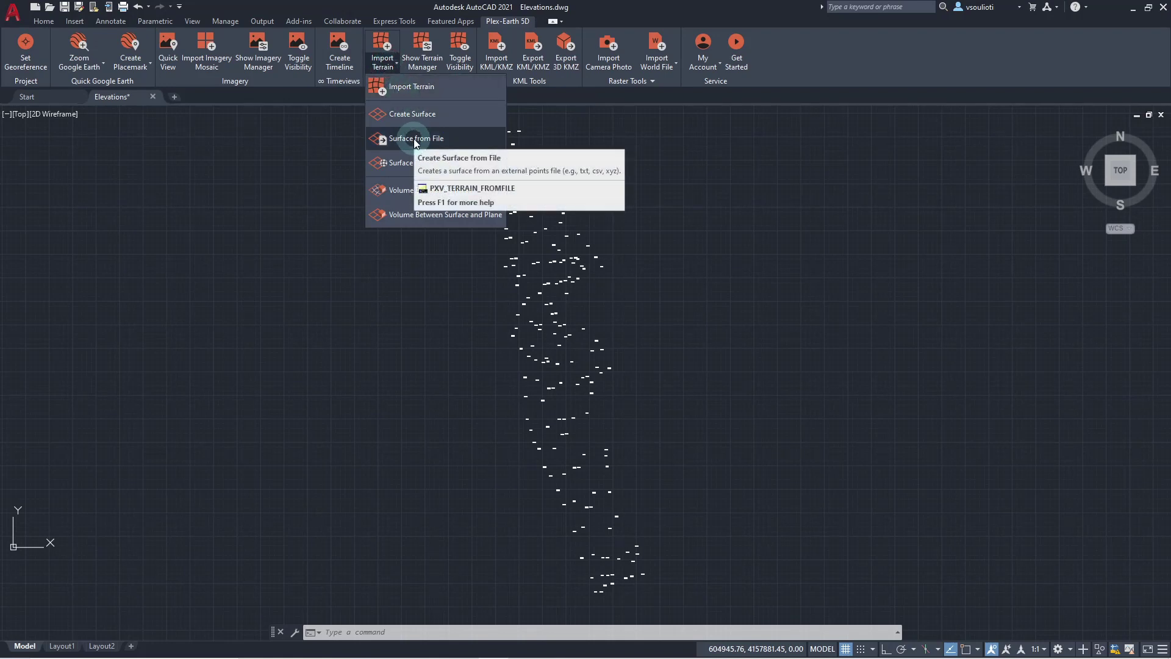
pyautogui.click(414, 139)
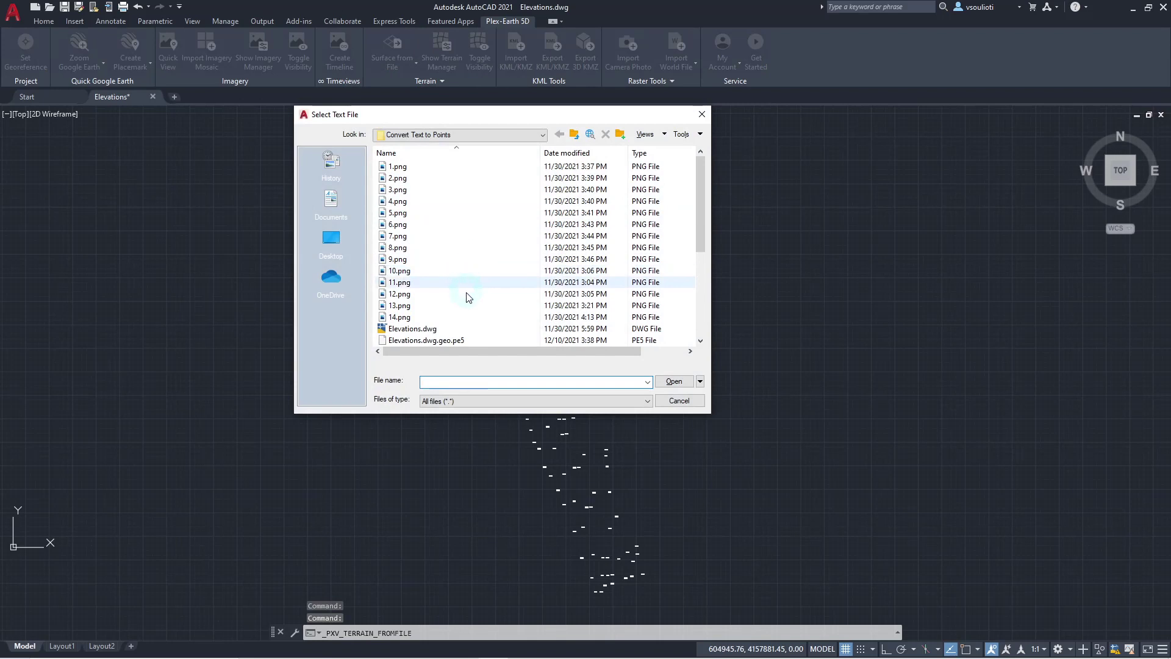
pyautogui.scroll(-2, 466, 299)
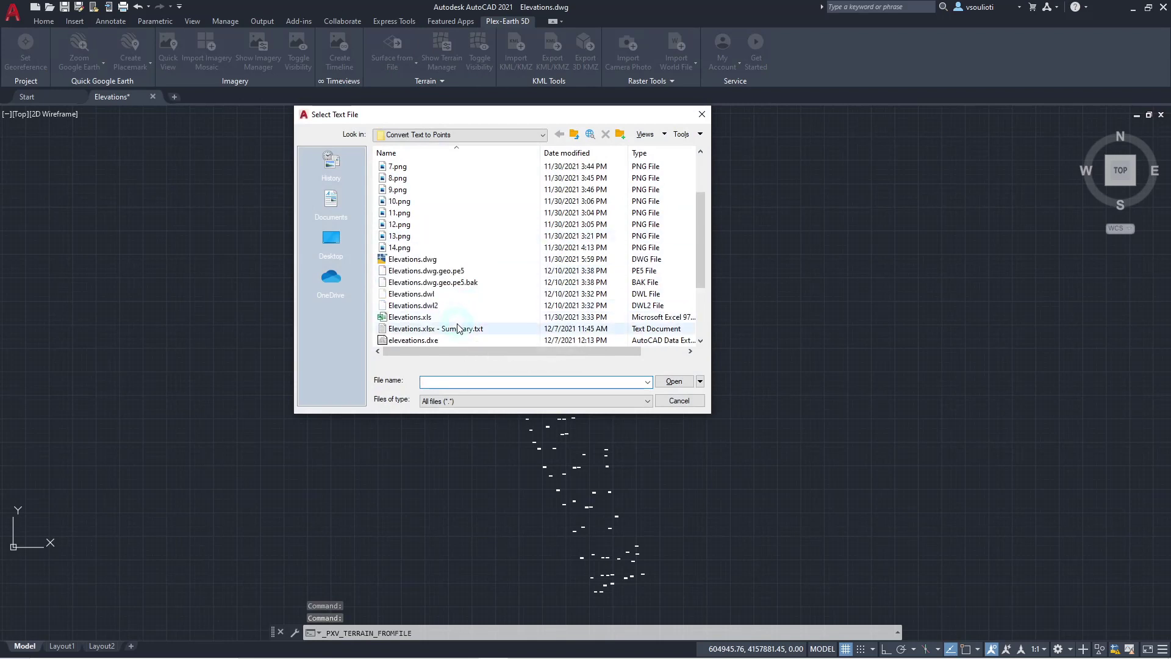
pyautogui.click(461, 329)
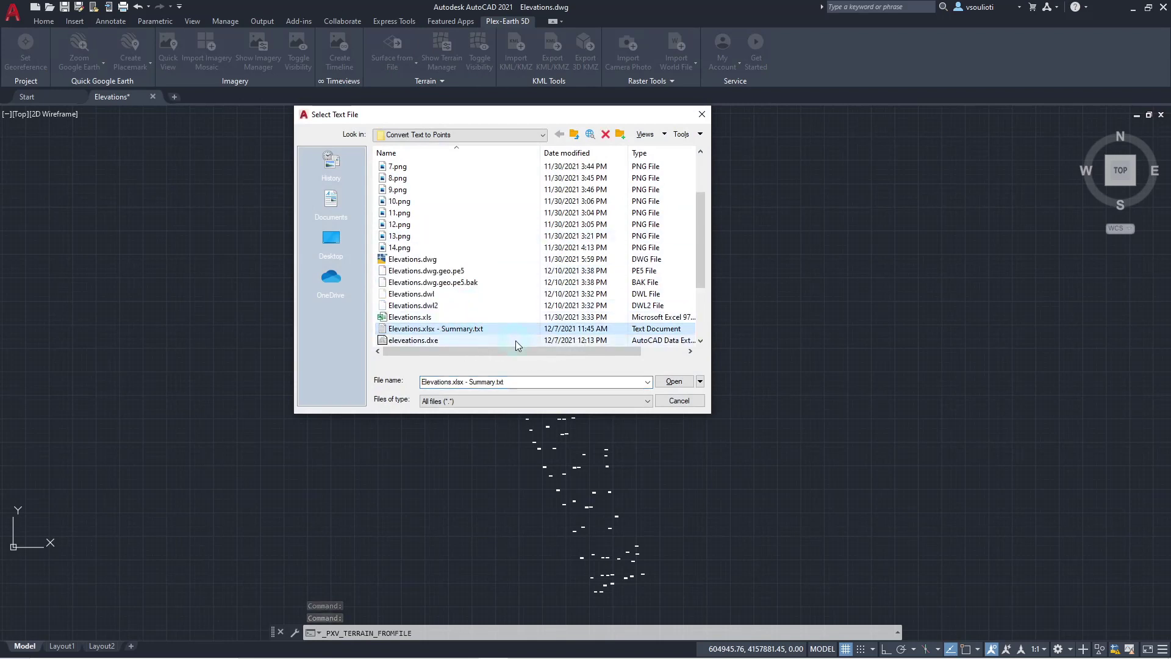
pyautogui.click(674, 382)
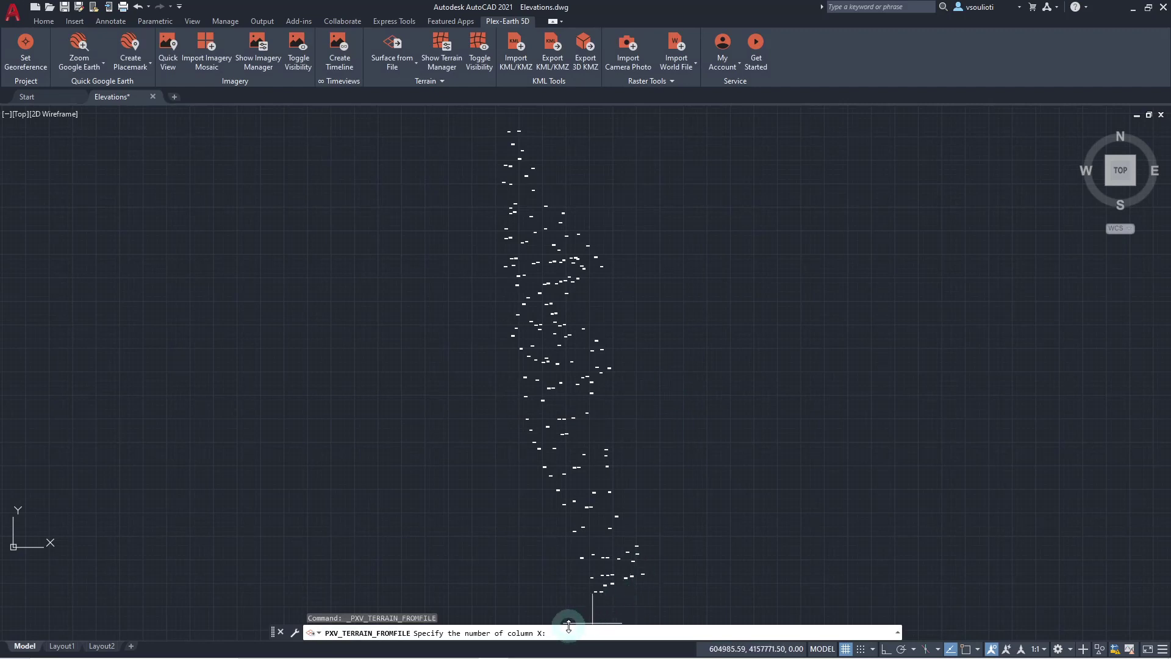
# - Map columns 1, 2 and 3 to X, Y and Z with a comma delimiter, skipping the boundary to build the mesh
pyautogui.write('1')
pyautogui.press('Return')
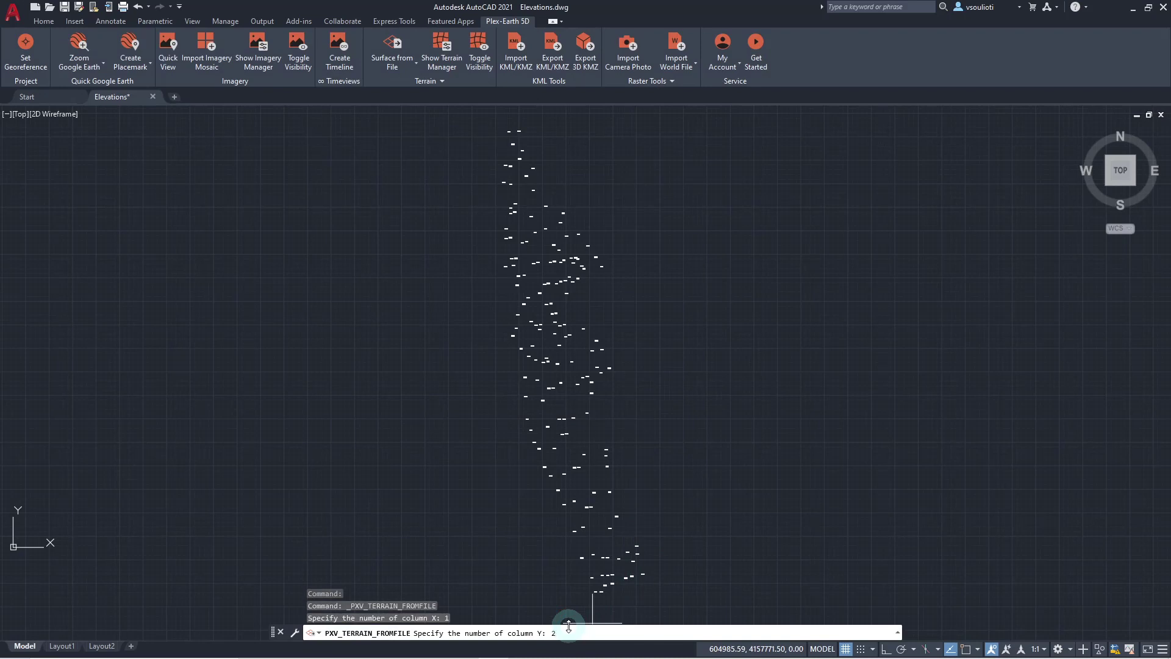
pyautogui.write('2')
pyautogui.press('Return')
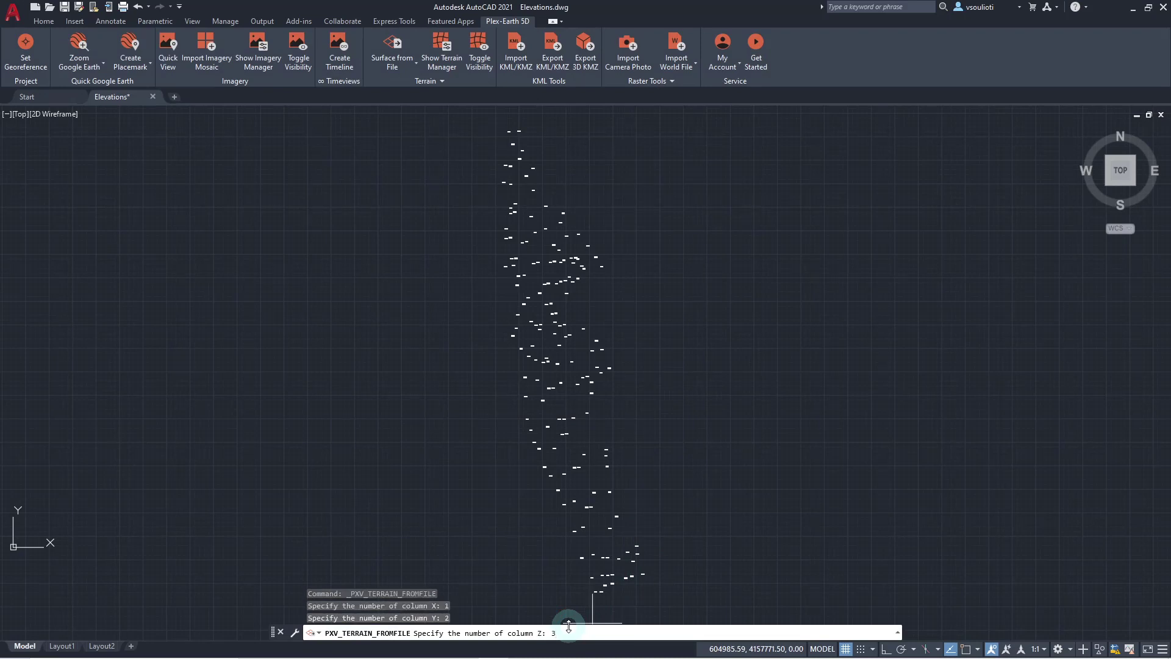
pyautogui.write('3')
pyautogui.press('Return')
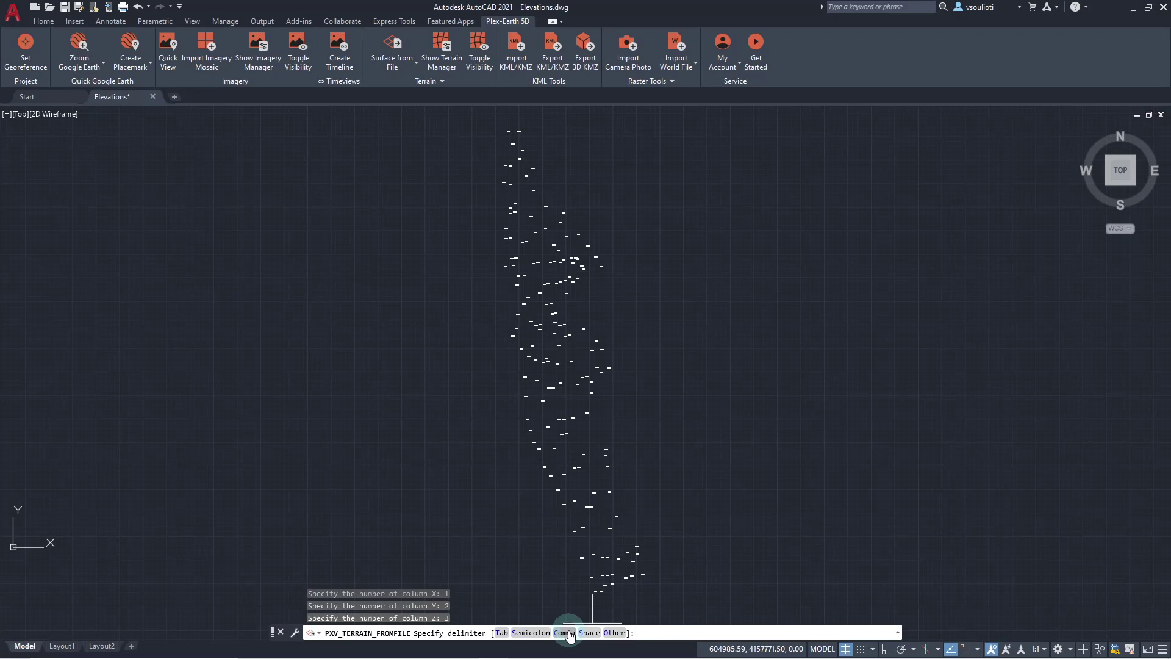
pyautogui.click(564, 632)
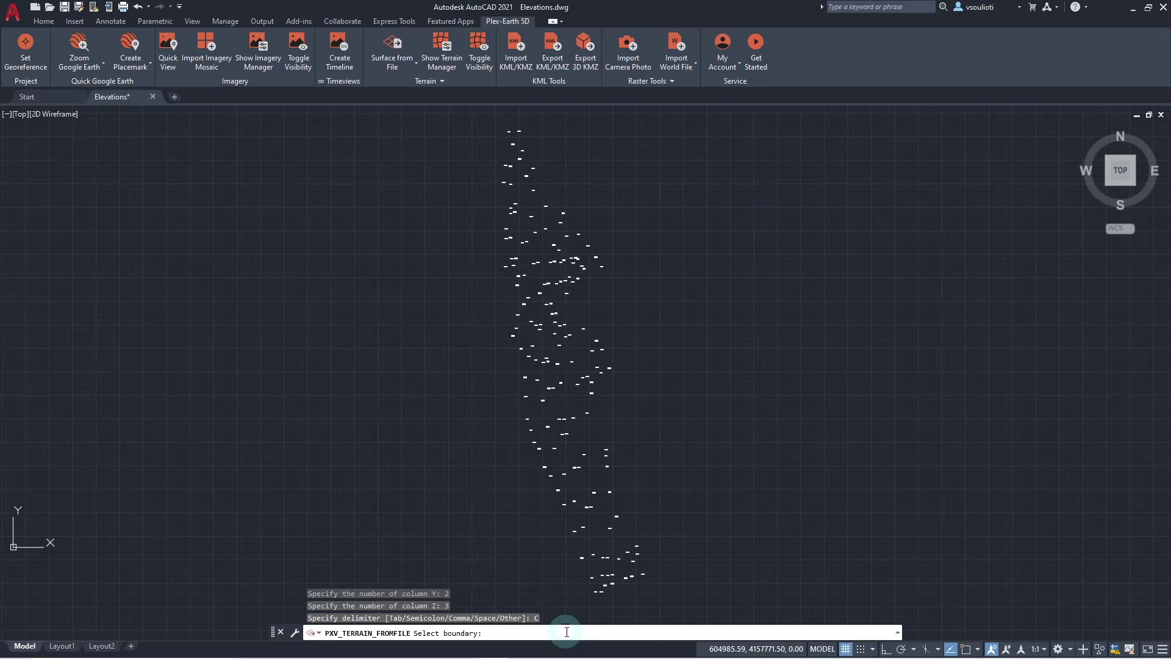
pyautogui.press('Return')
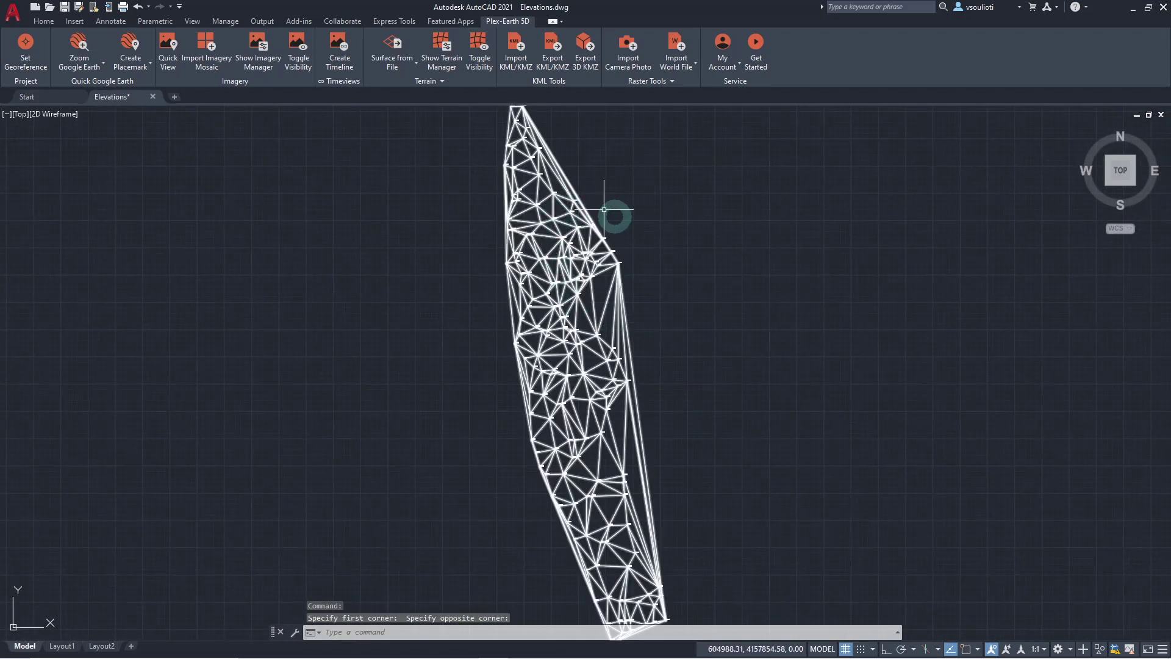
# - Switch the viewport's visual style from 2D Wireframe to Conceptual
pyautogui.click(59, 114)
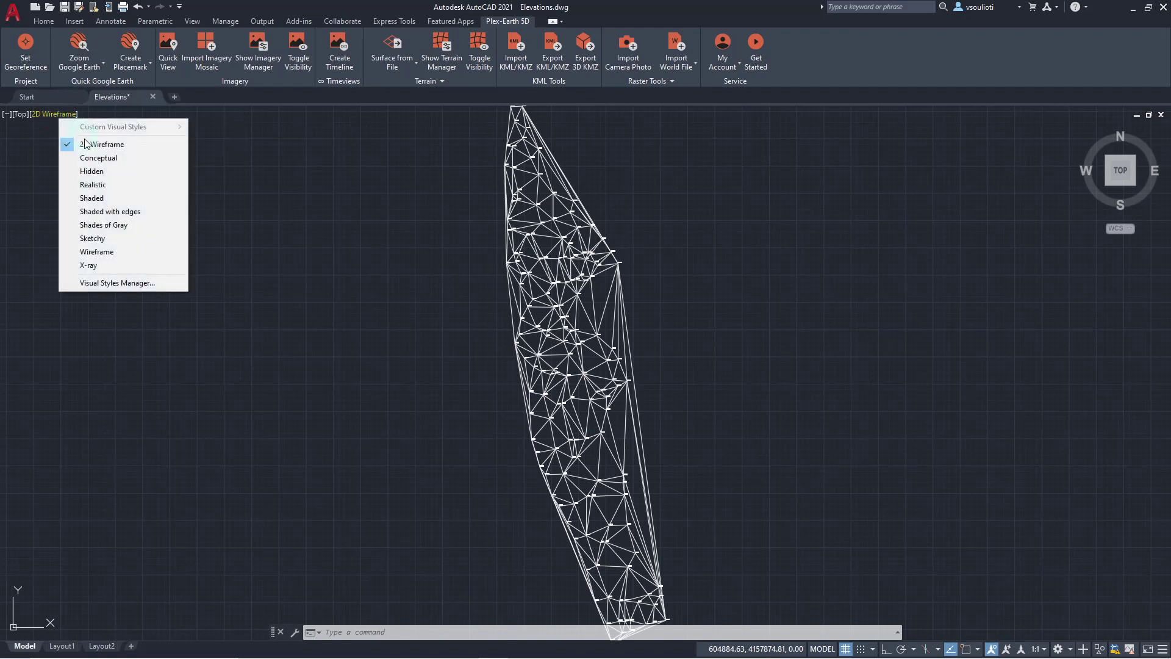
pyautogui.click(98, 157)
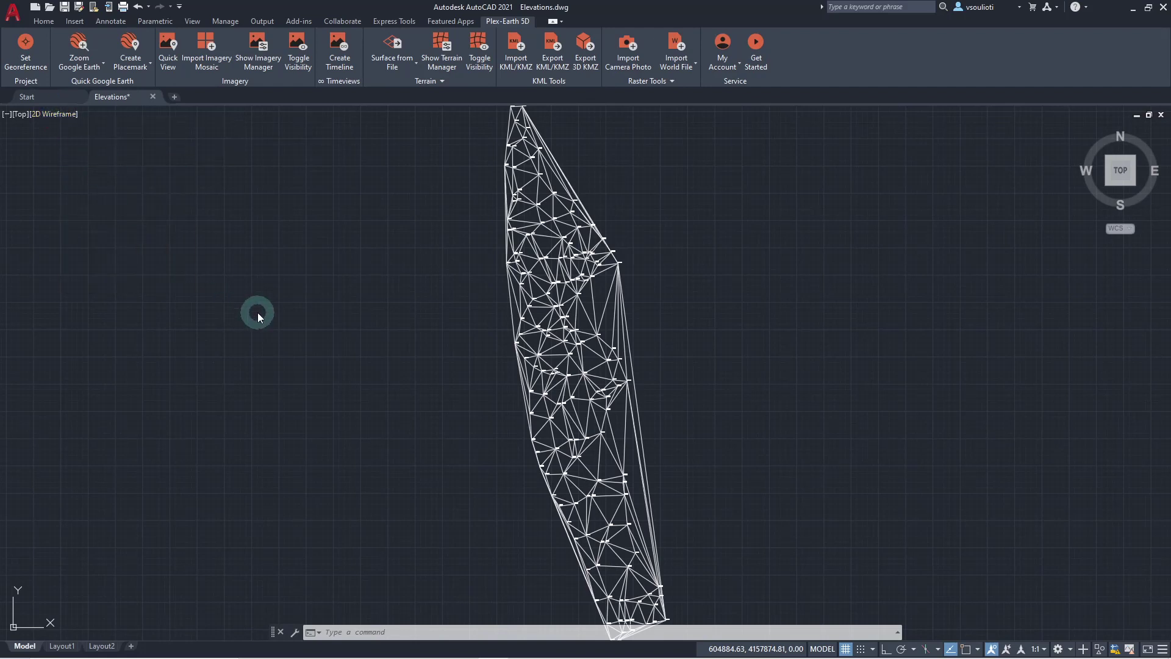
# - Open the Plex-Earth 5D Terrain Manager listing Surface 1, then zoom and pan to center the terrain
pyautogui.click(441, 47)
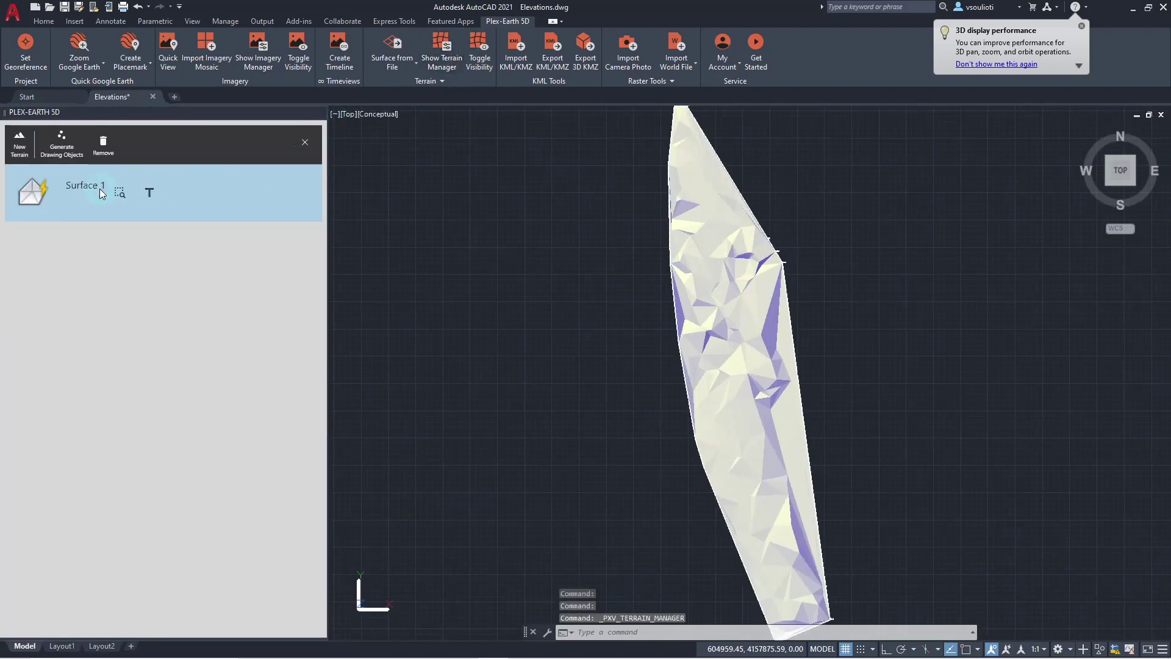
pyautogui.click(290, 299)
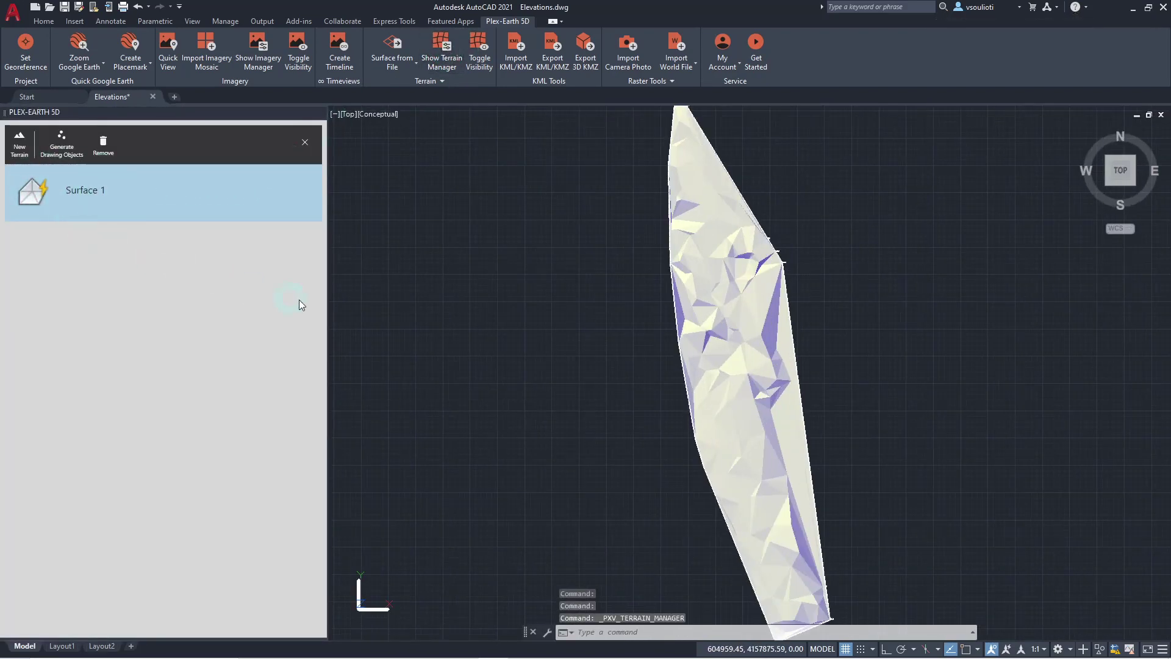
pyautogui.scroll(-3, 583, 299)
pyautogui.moveTo(580, 299); pyautogui.dragTo(526, 297, button='middle')
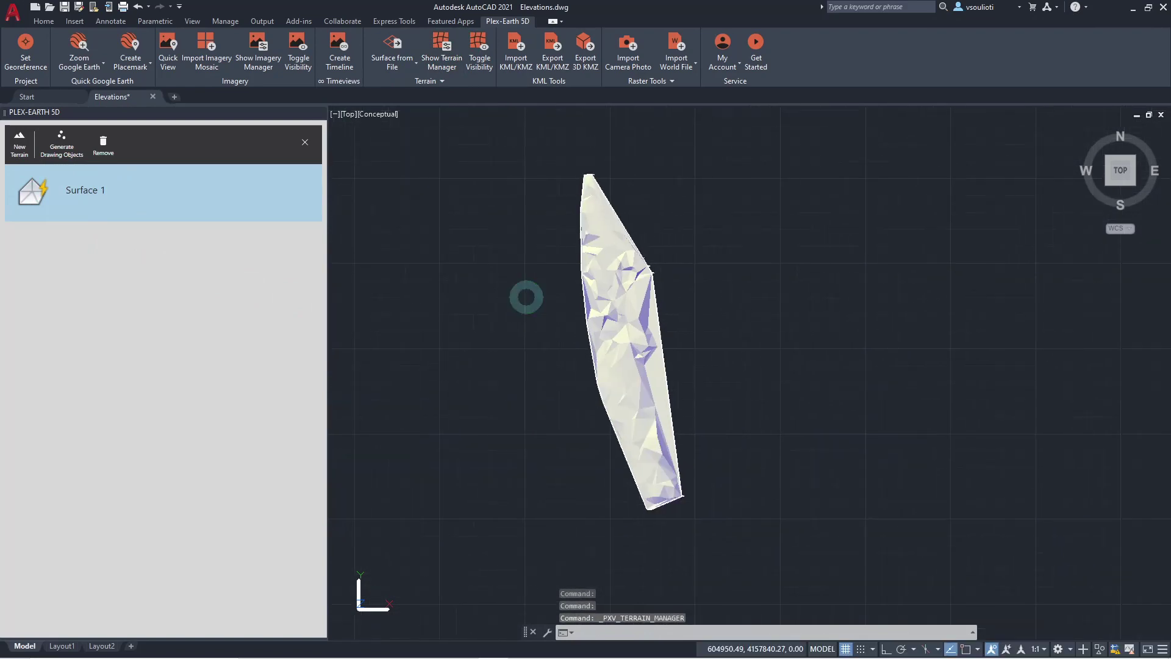
pyautogui.scroll(2, 526, 297)
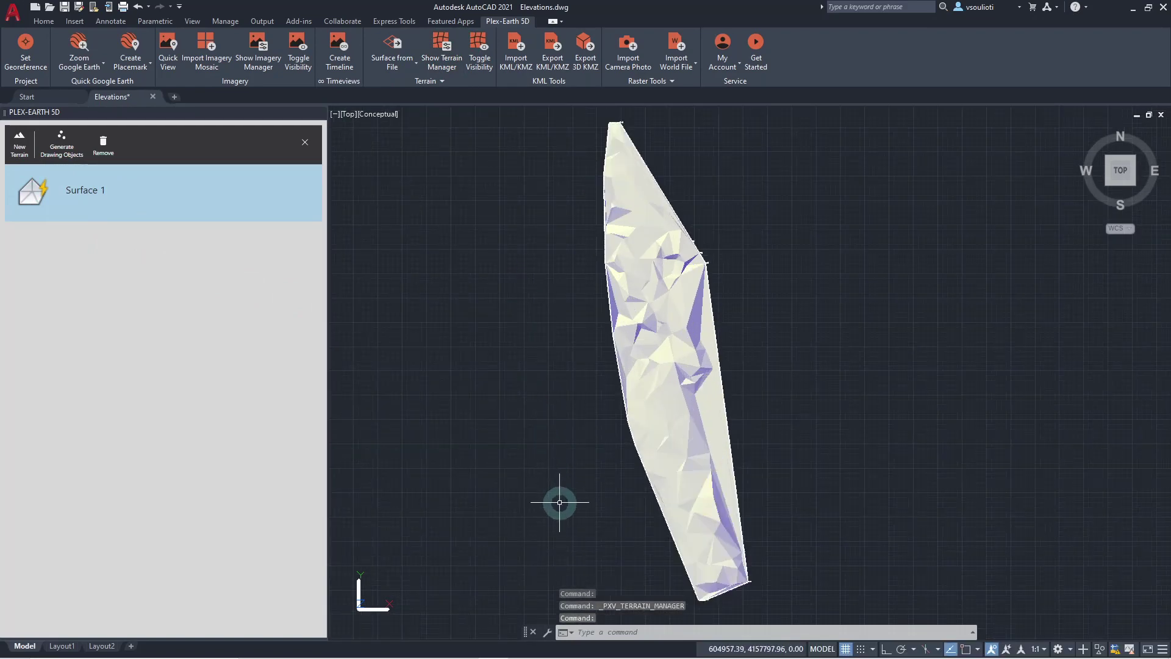